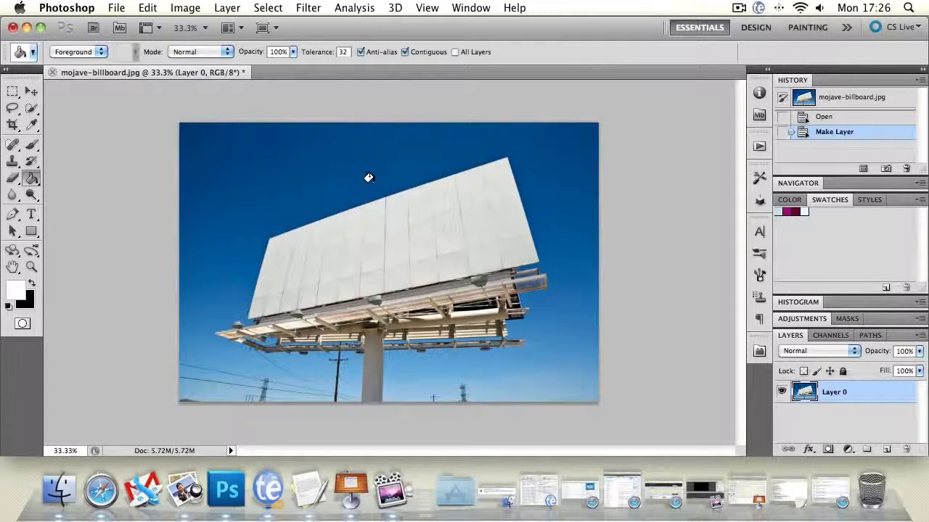
- Show the transform handles on the billboard layer with the Move tool and scale it from its corner to about 100.2%
click(31, 91)
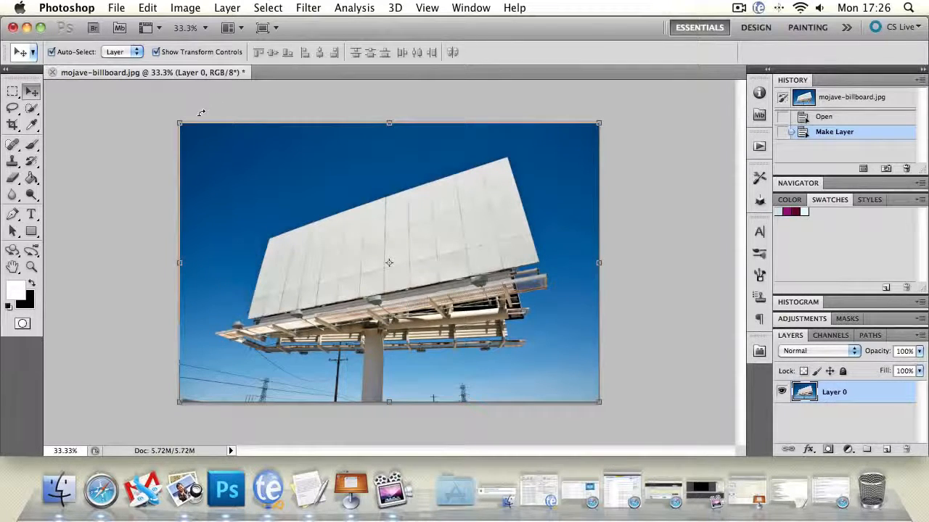
mouse_move(182, 126)
mouse_down()
mouse_move(492, 309)
mouse_move(324, 259)
mouse_move(179, 124)
mouse_up()
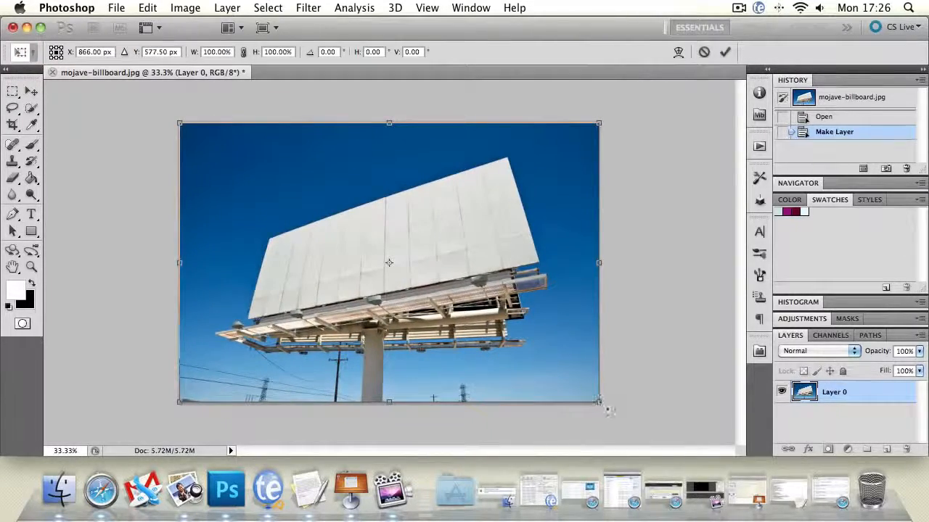
drag(601, 404, 411, 323)
drag(412, 225, 547, 223)
drag(540, 318, 596, 405)
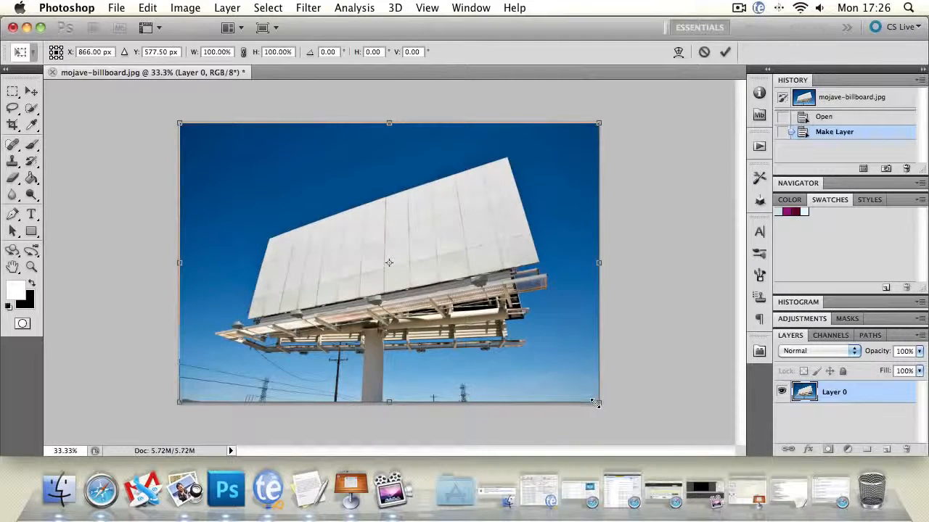
mouse_move(598, 403)
mouse_down()
mouse_move(472, 315)
mouse_move(600, 403)
mouse_up()
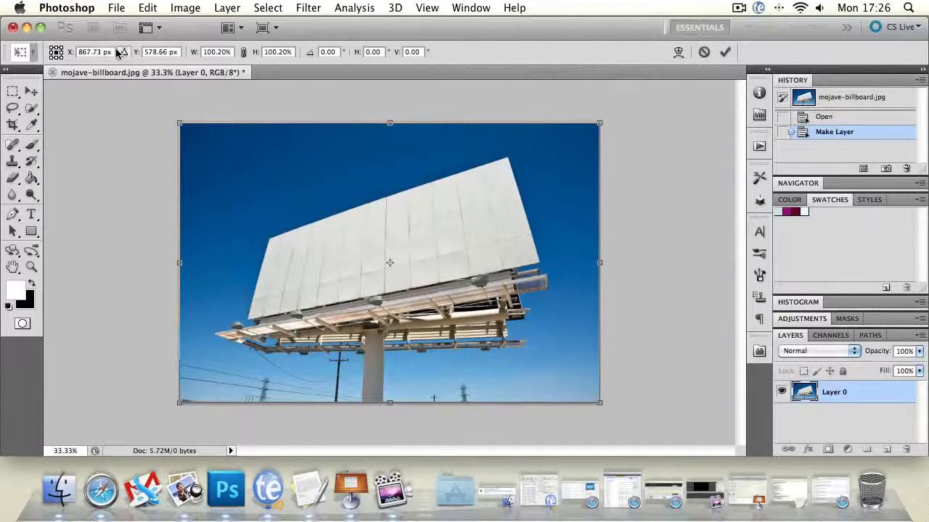
- Rotate the billboard layer slightly through its rotation value and reset the angle to 0.0 degrees
click(147, 51)
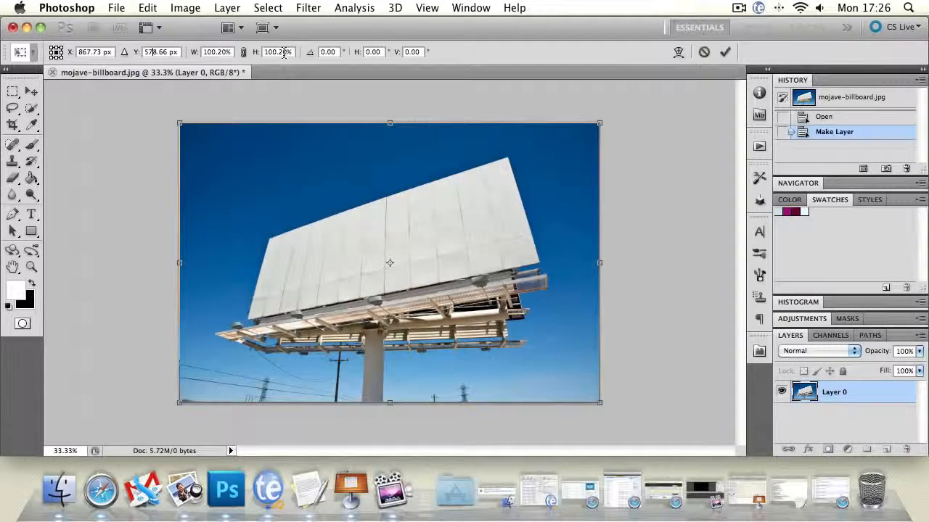
drag(312, 56, 352, 116)
click(332, 51)
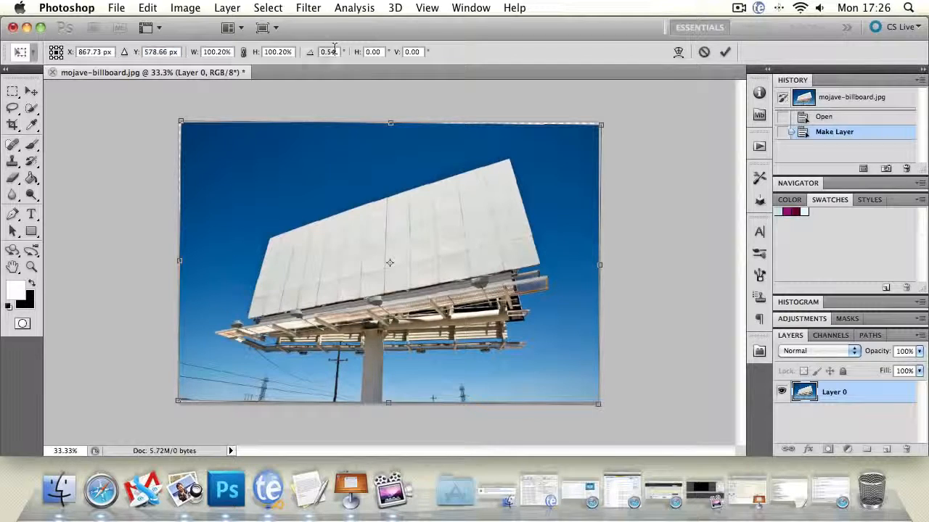
key(BackSpace)
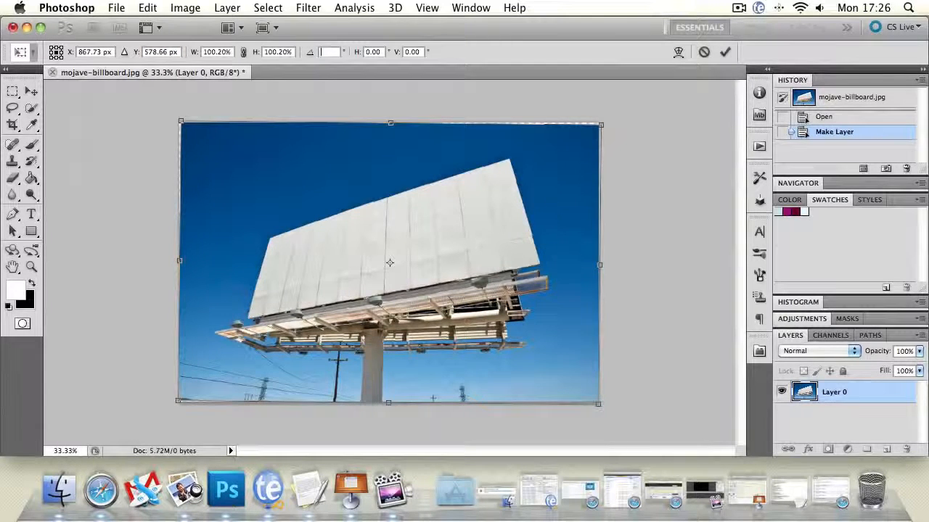
text(0.0)
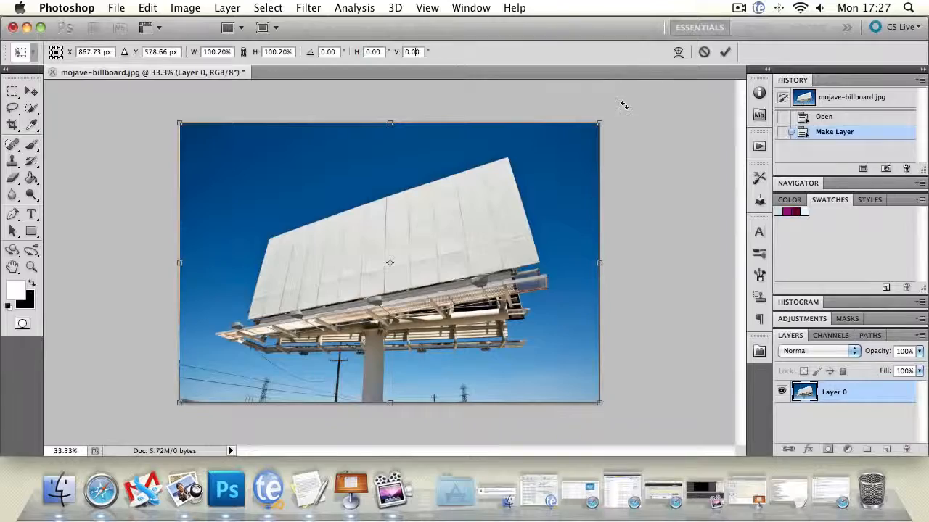
- Scale the billboard layer from its upper-right corner to about 45% width and 52% height, and place it near the canvas centre
mouse_move(623, 106)
mouse_down()
mouse_move(599, 75)
mouse_move(393, 81)
mouse_move(265, 132)
mouse_move(208, 259)
mouse_move(250, 428)
mouse_move(425, 444)
mouse_move(580, 348)
mouse_move(622, 129)
mouse_move(616, 110)
mouse_up()
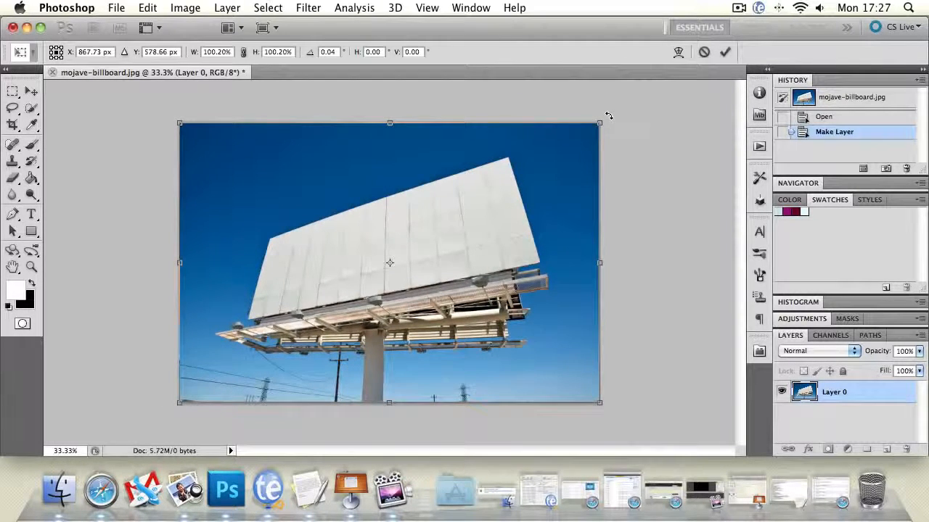
drag(602, 119, 367, 256)
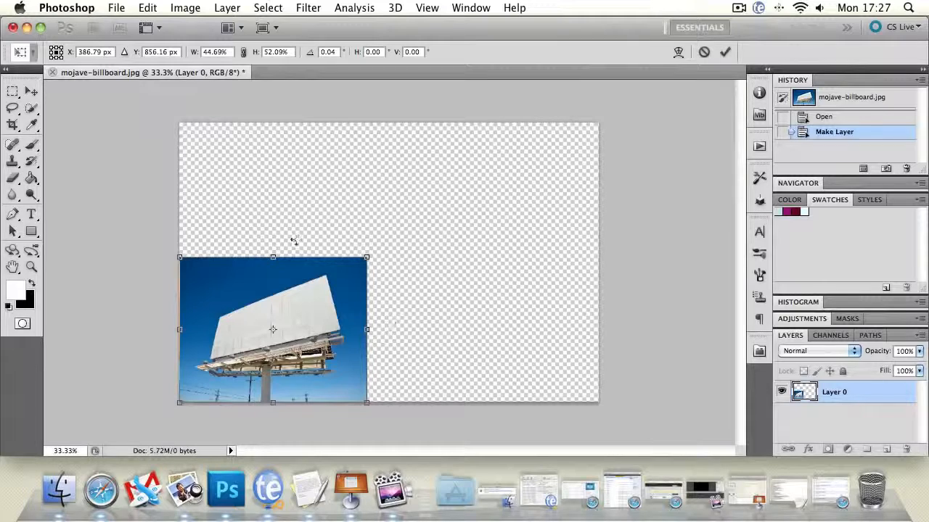
drag(337, 237, 386, 210)
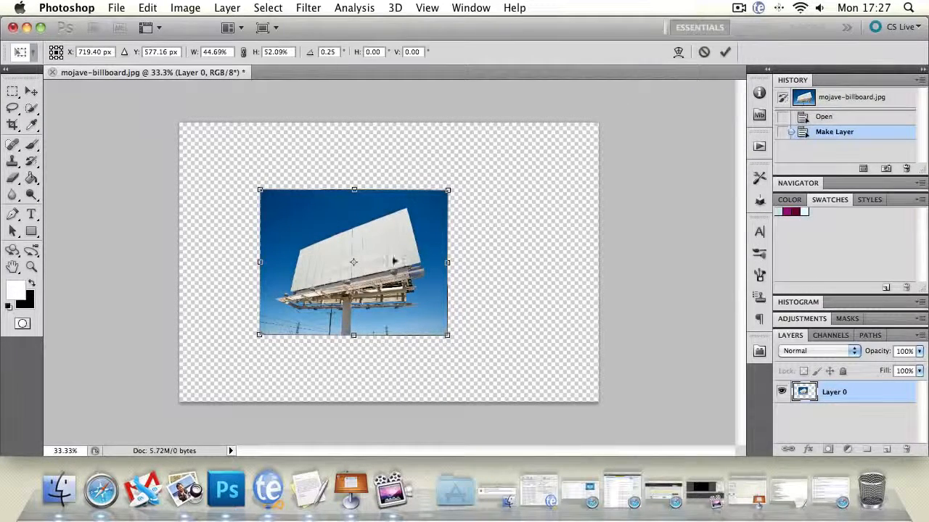
- Move the transform reference point to the image's upper-left corner and rotate the layer around it
drag(346, 268, 364, 255)
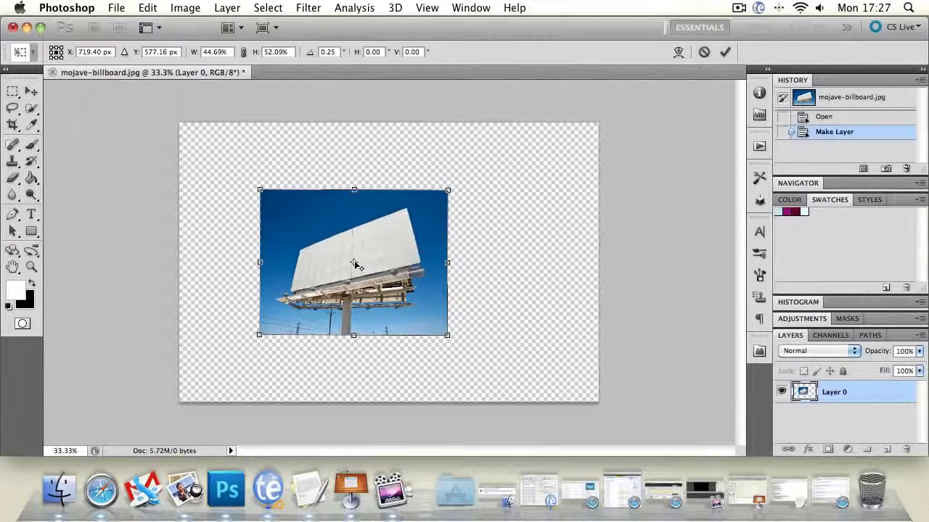
drag(337, 247, 260, 190)
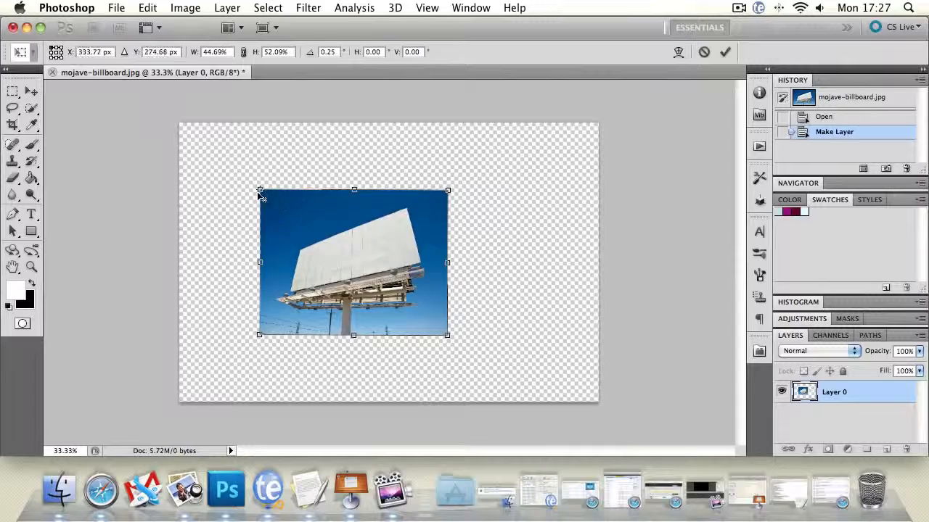
drag(465, 339, 166, 298)
drag(400, 413, 465, 337)
- Try rotating and scaling the layer with its reference point outside the image's right edge, and discard the transformation
drag(259, 189, 504, 261)
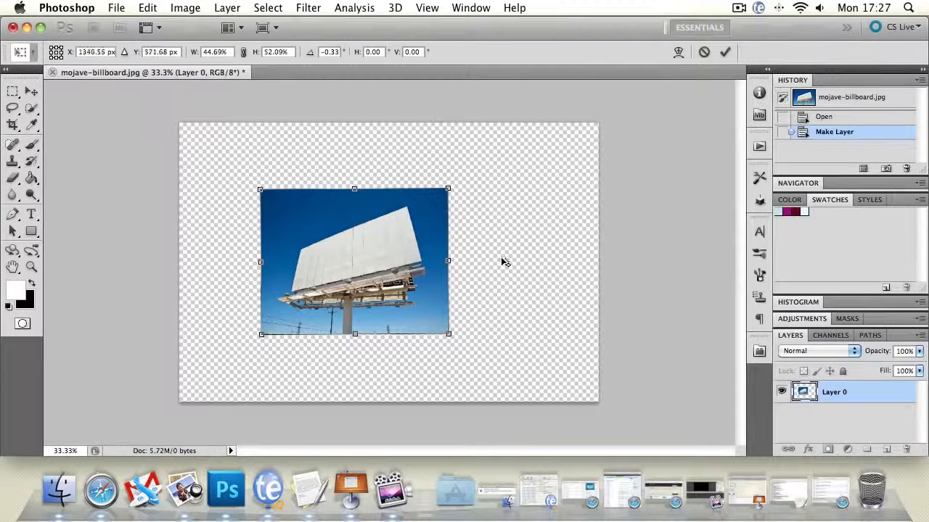
drag(233, 254, 308, 257)
mouse_move(261, 188)
mouse_down()
mouse_move(197, 130)
mouse_move(259, 182)
mouse_move(248, 184)
mouse_up()
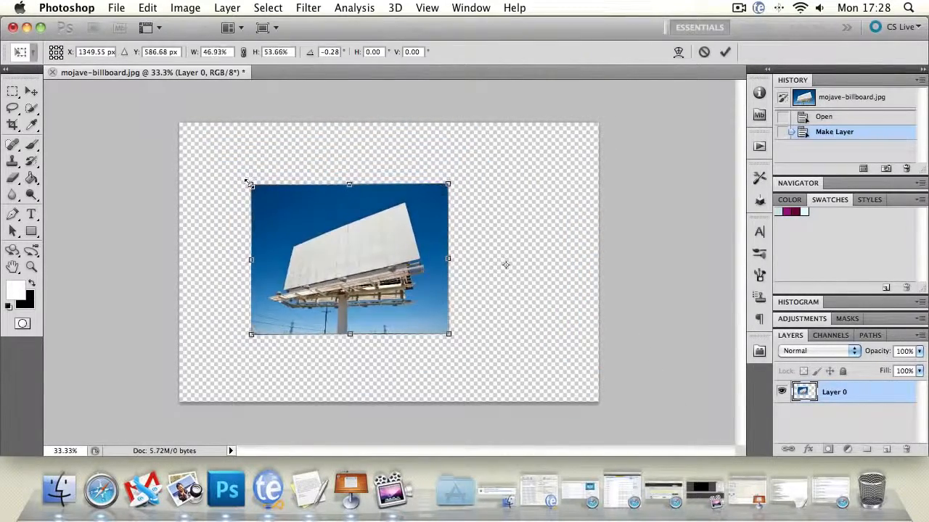
click(30, 86)
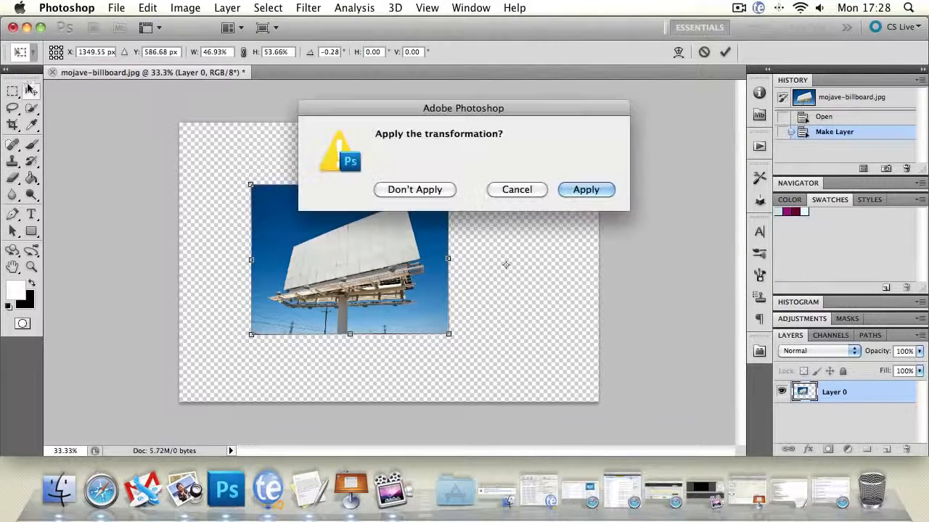
click(425, 190)
click(147, 8)
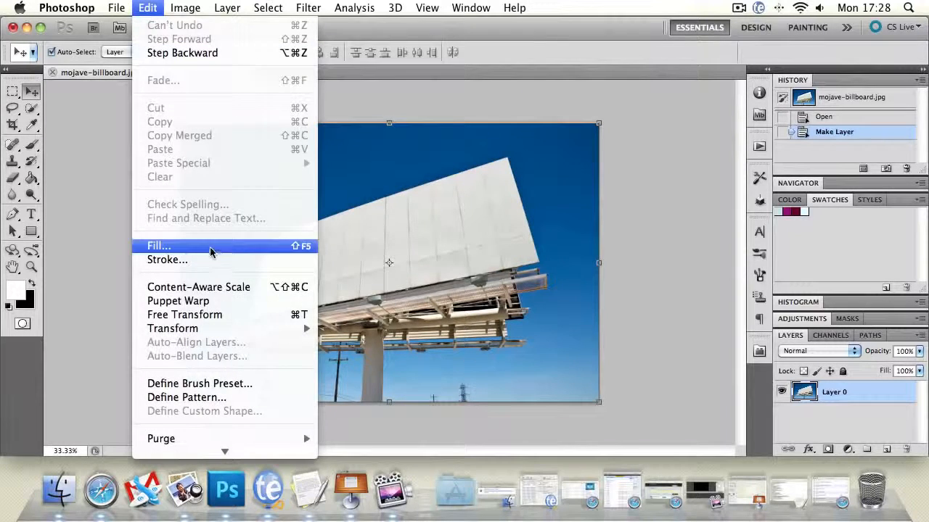
click(240, 317)
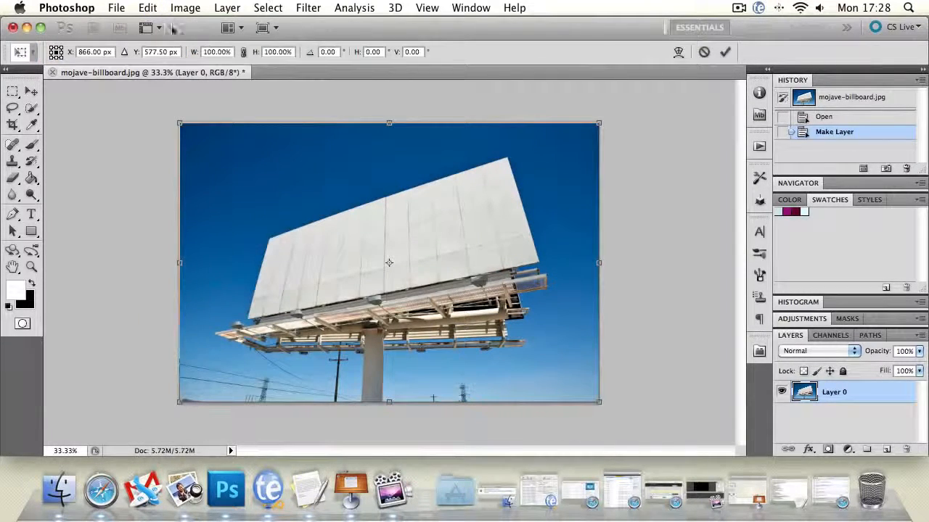
key(Escape)
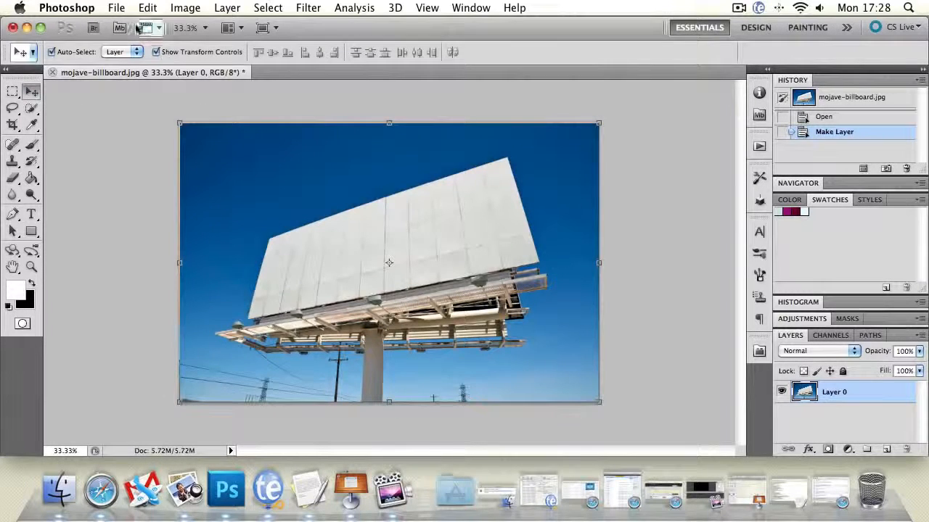
- Skew the billboard layer with the Skew transform by shifting its upper-left and lower-right corners and its side and top edges
click(148, 7)
mouse_move(214, 336)
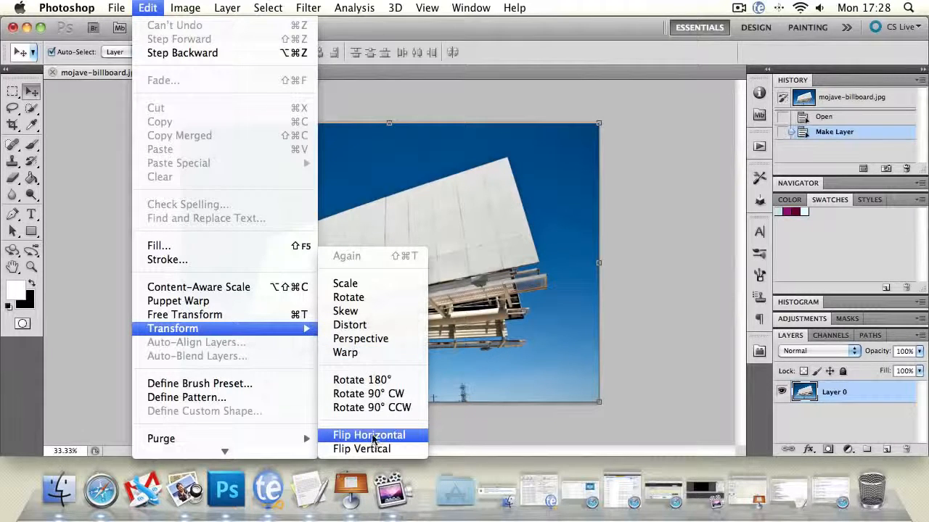
click(382, 312)
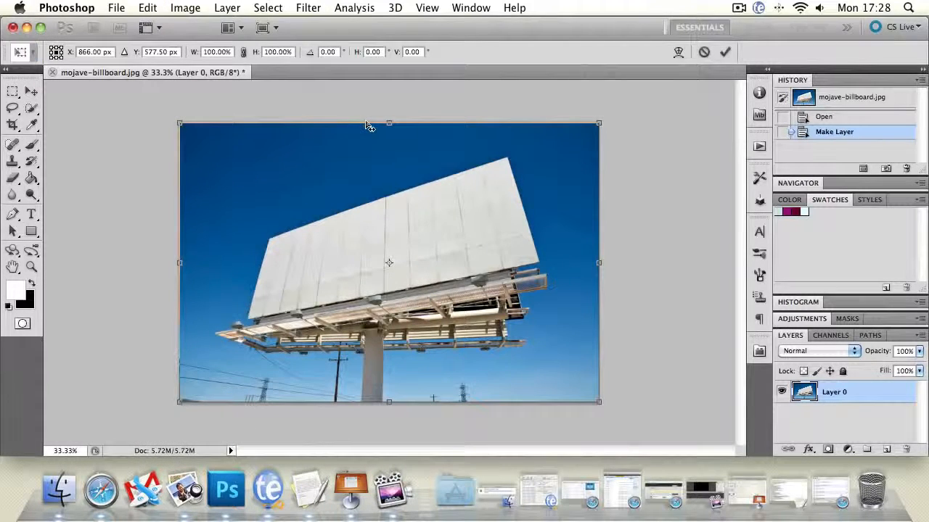
drag(181, 126, 180, 182)
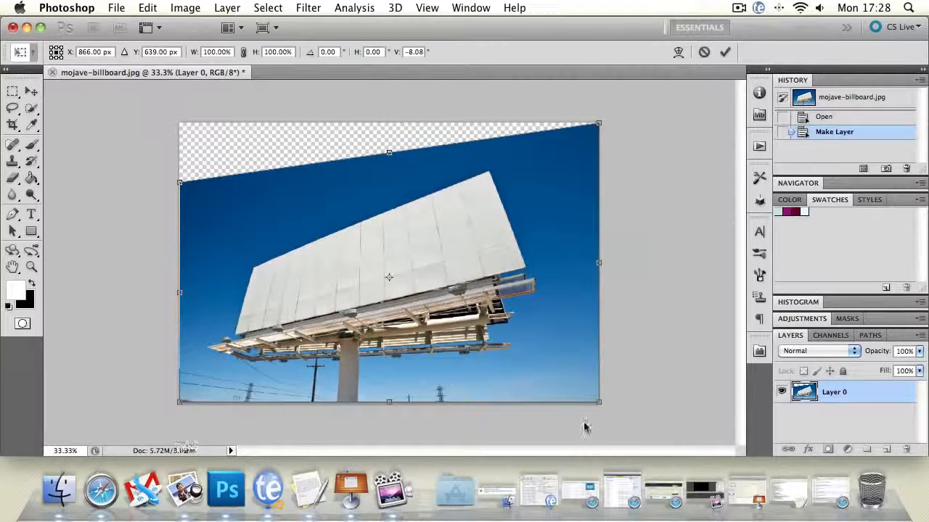
drag(599, 403, 598, 318)
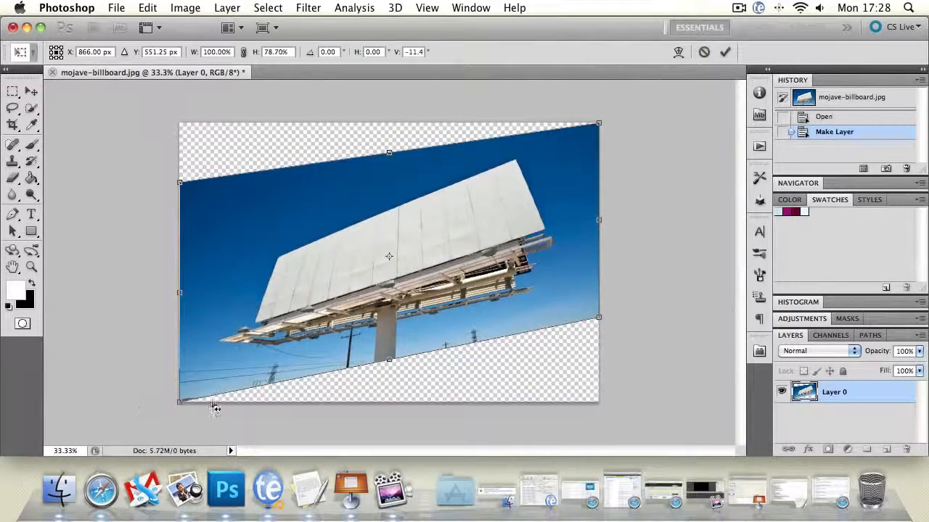
drag(181, 292, 204, 264)
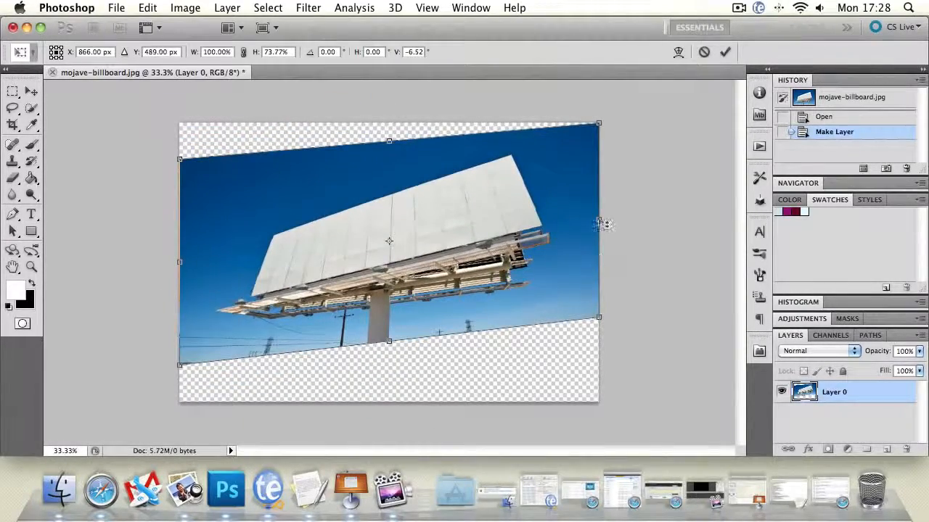
drag(600, 220, 598, 287)
mouse_move(389, 178)
mouse_down()
mouse_move(461, 181)
mouse_move(373, 174)
mouse_up()
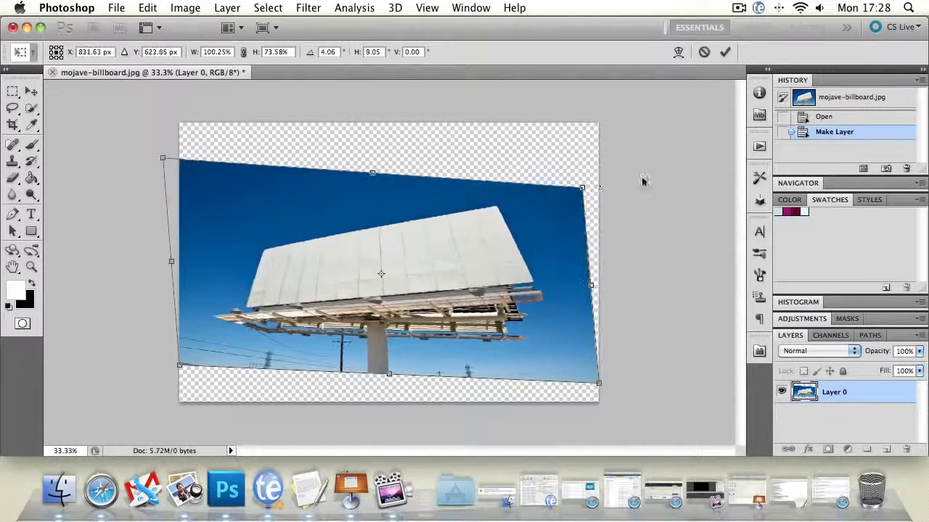
- Skew the layer's four corners individually toward the inside and apply the transformation, undoing it at the end
drag(581, 189, 508, 183)
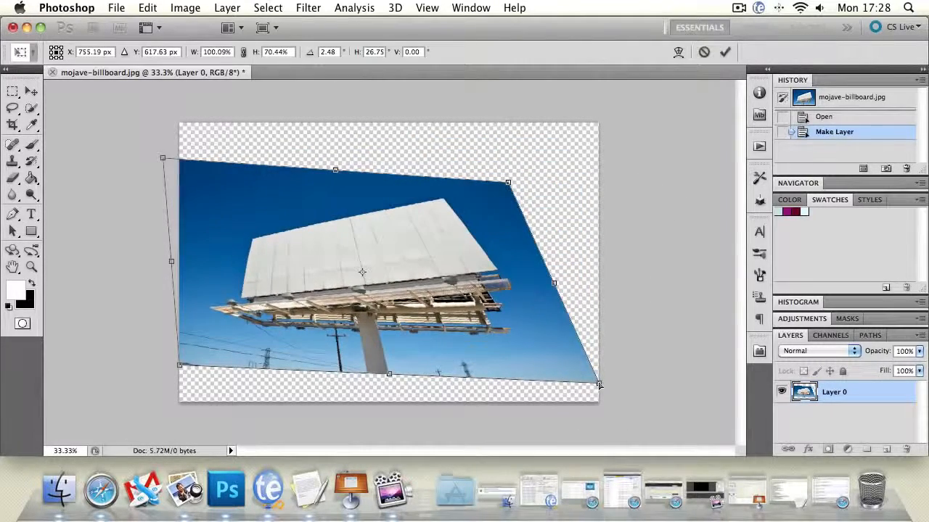
drag(599, 385, 581, 292)
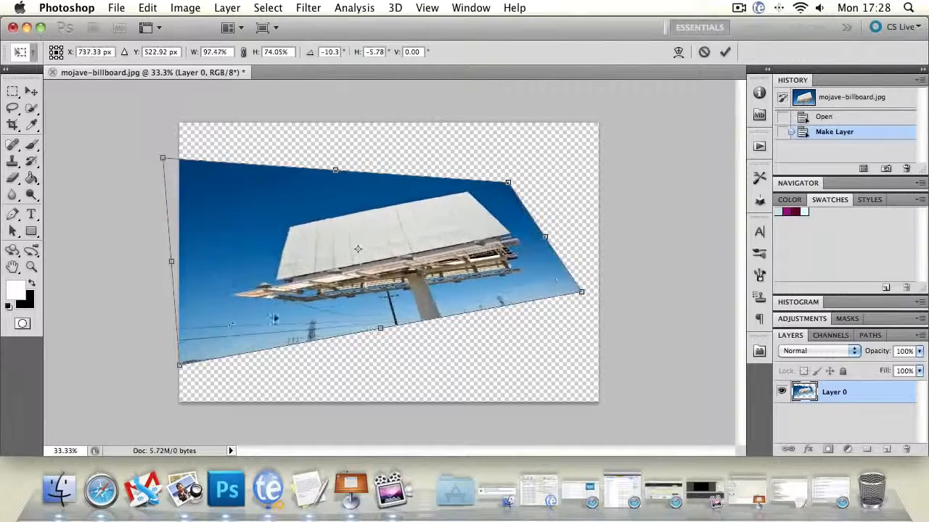
drag(180, 365, 176, 324)
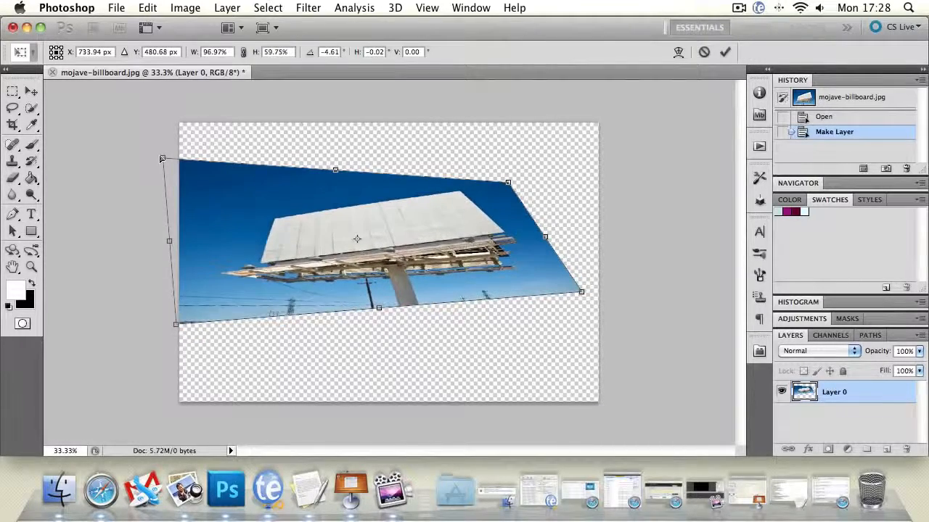
drag(161, 158, 250, 165)
drag(177, 328, 208, 256)
click(31, 91)
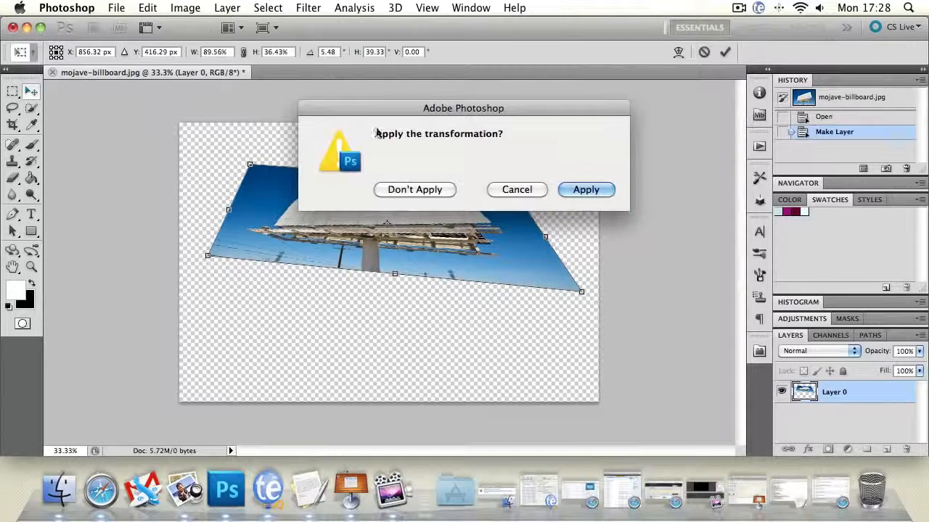
click(585, 189)
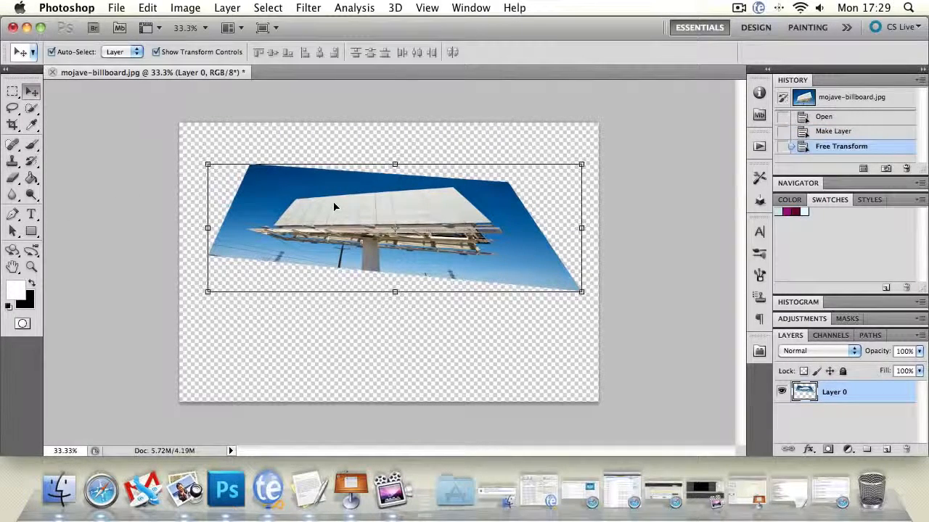
key(super+z)
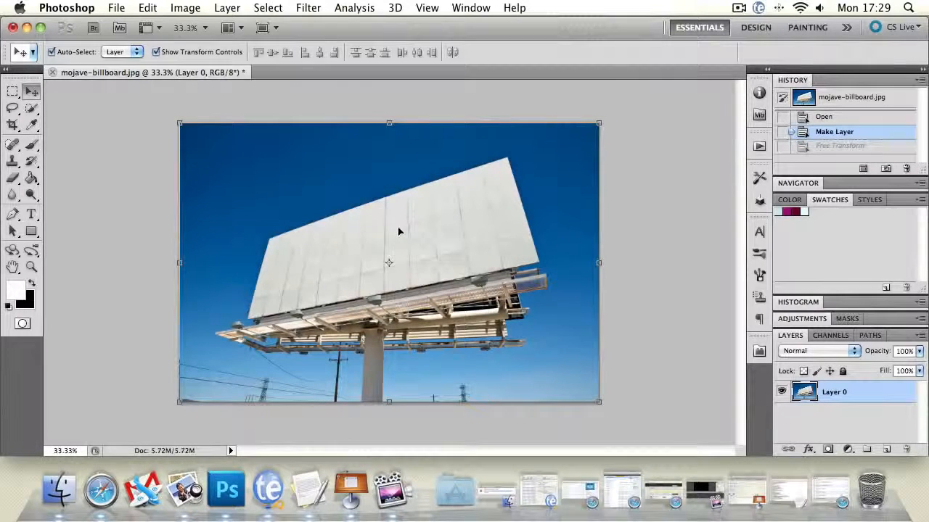
- Try the Distort transform on the billboard layer by moving its four corners inward independently, and discard the transformation
click(147, 7)
mouse_move(168, 5)
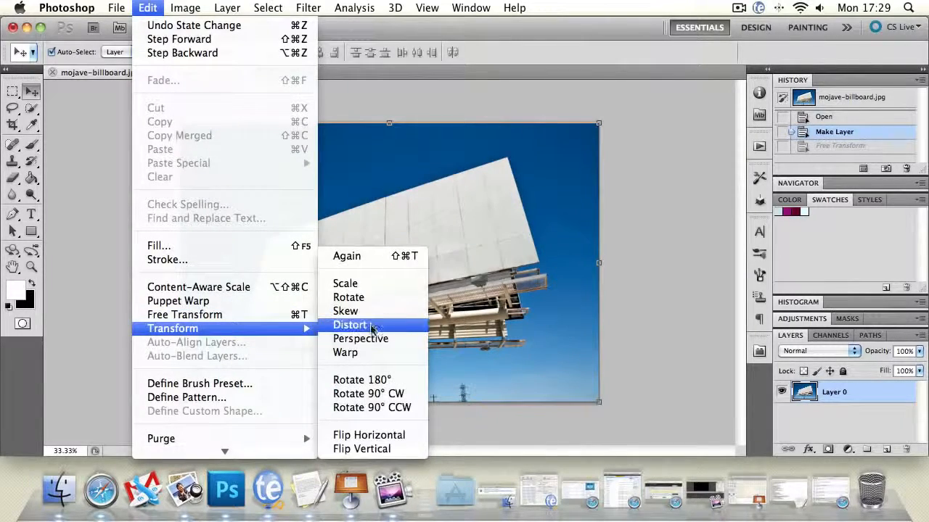
click(371, 328)
drag(179, 124, 287, 185)
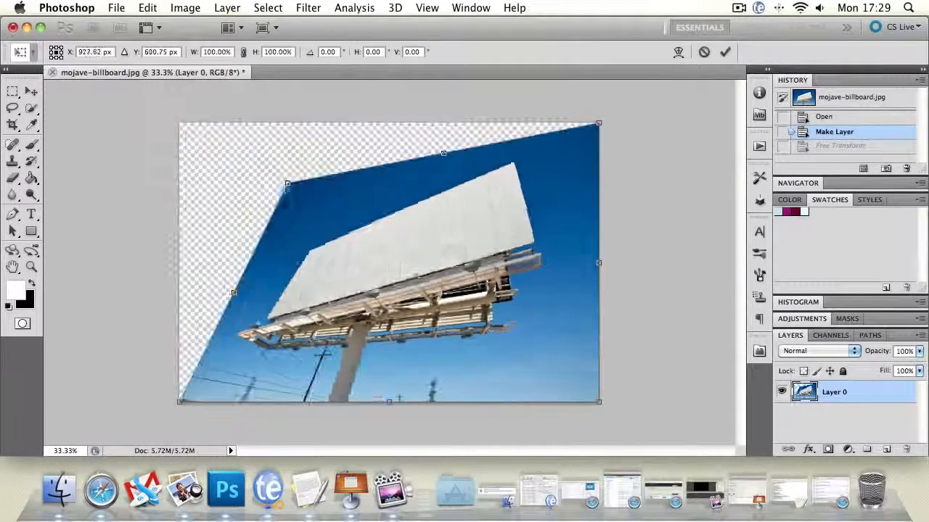
drag(600, 406, 451, 315)
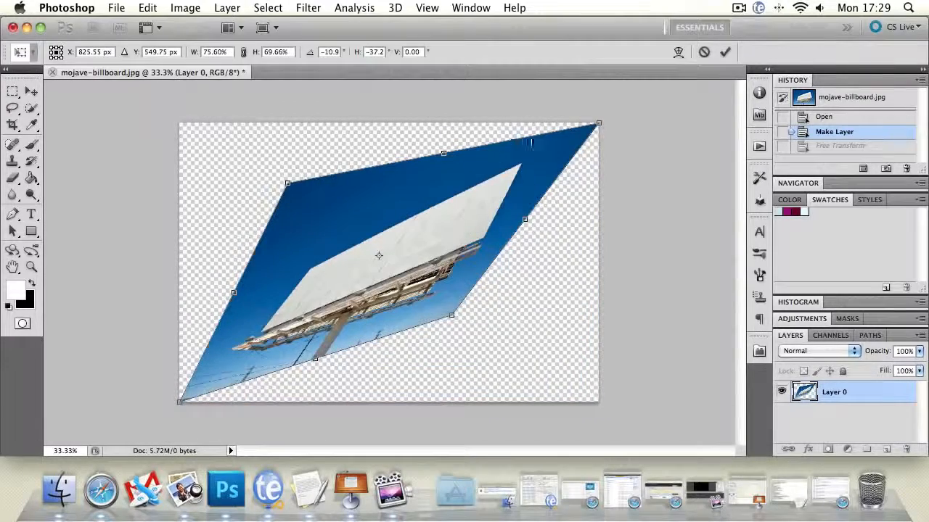
drag(590, 129, 412, 172)
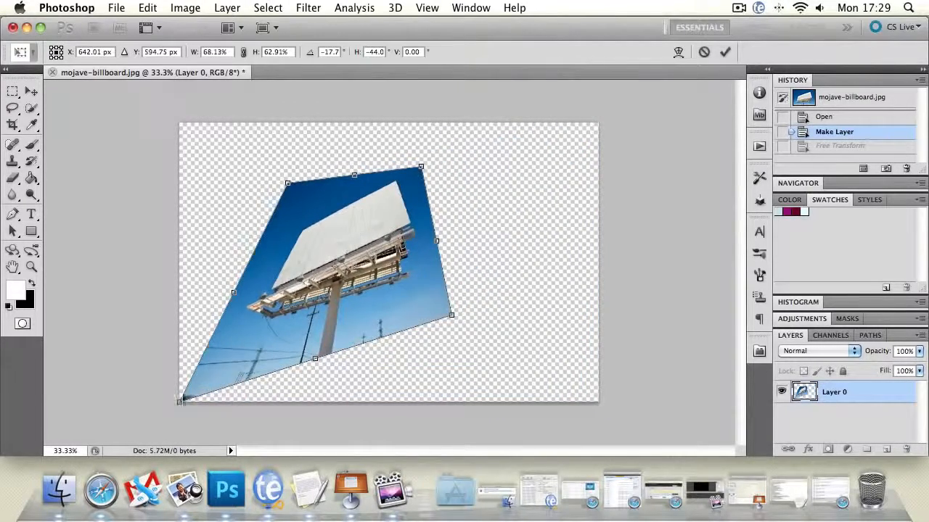
drag(180, 401, 219, 373)
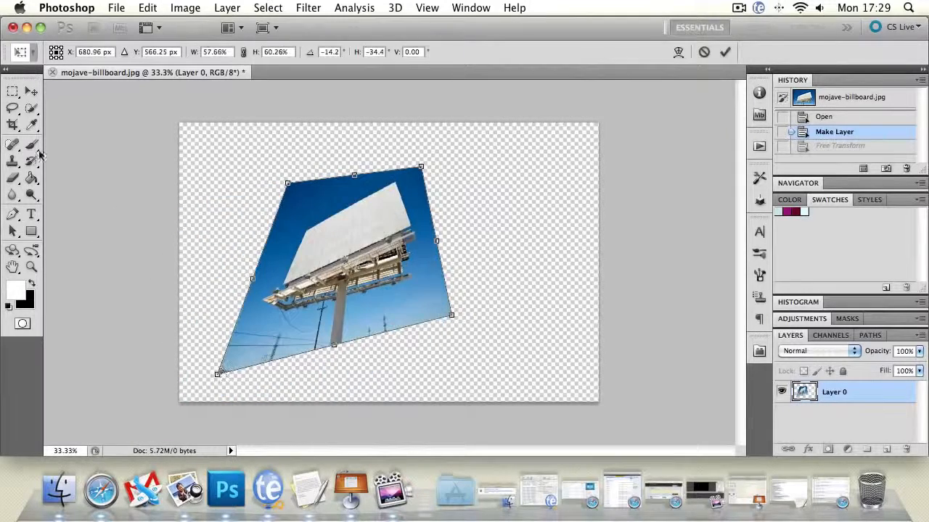
click(32, 91)
click(414, 189)
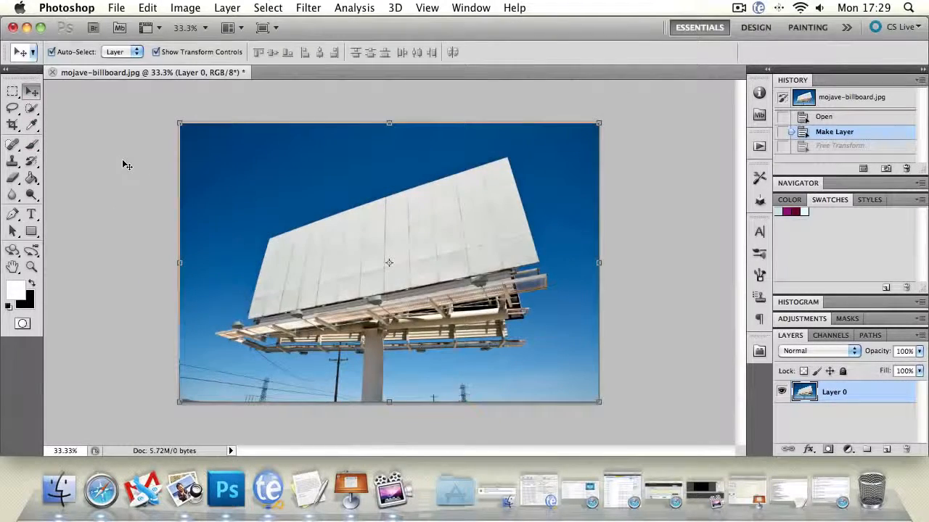
click(149, 8)
mouse_move(234, 330)
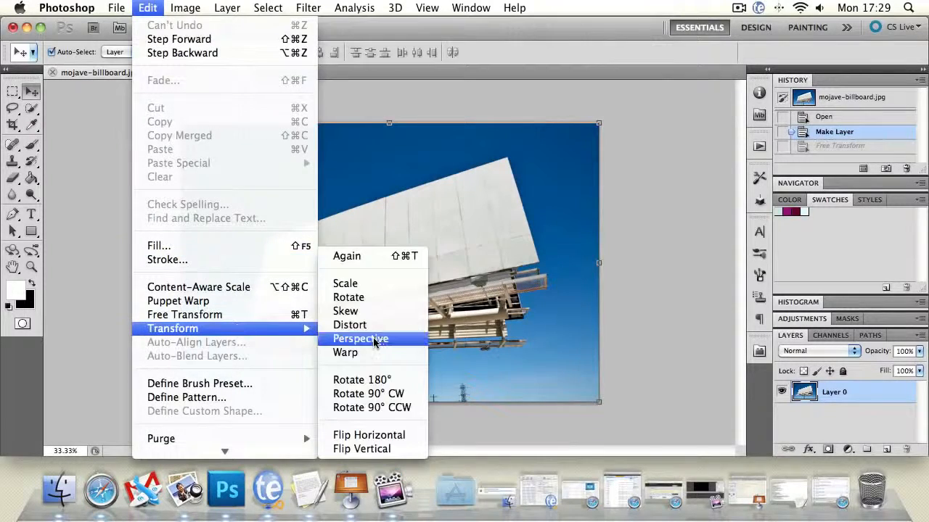
click(376, 320)
mouse_move(180, 263)
mouse_down()
mouse_move(182, 217)
mouse_move(174, 307)
mouse_move(179, 248)
mouse_up()
click(31, 90)
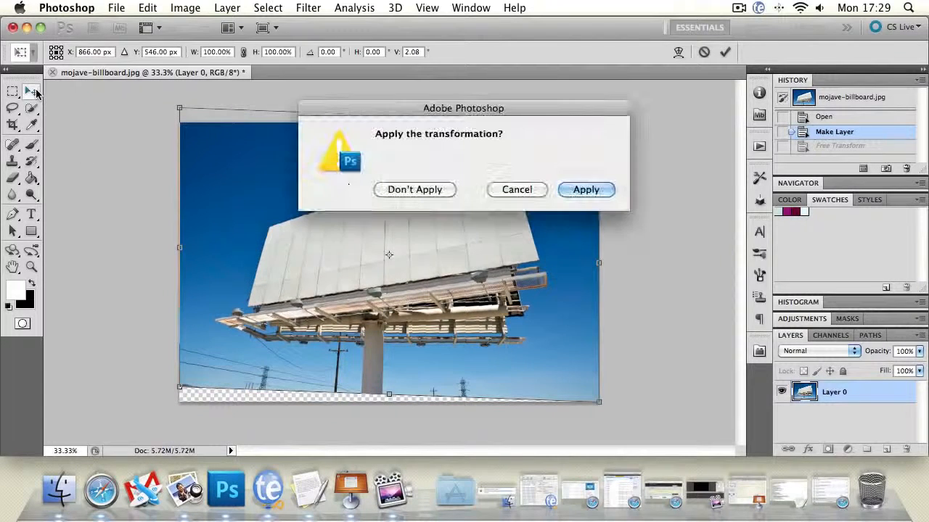
click(415, 190)
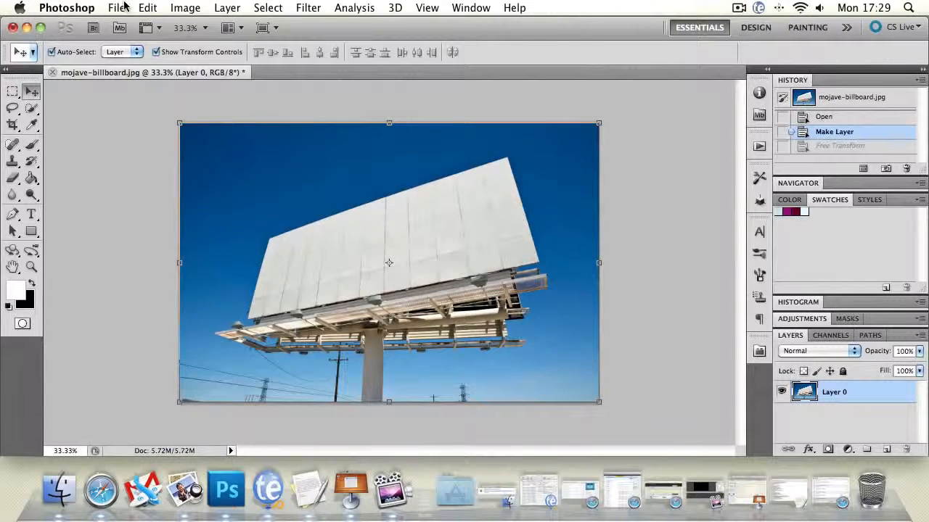
- Try the Perspective transform on the layer by narrowing its top edge symmetrically and shifting its bottom edge sideways, and discard the transformation
click(144, 8)
mouse_move(214, 328)
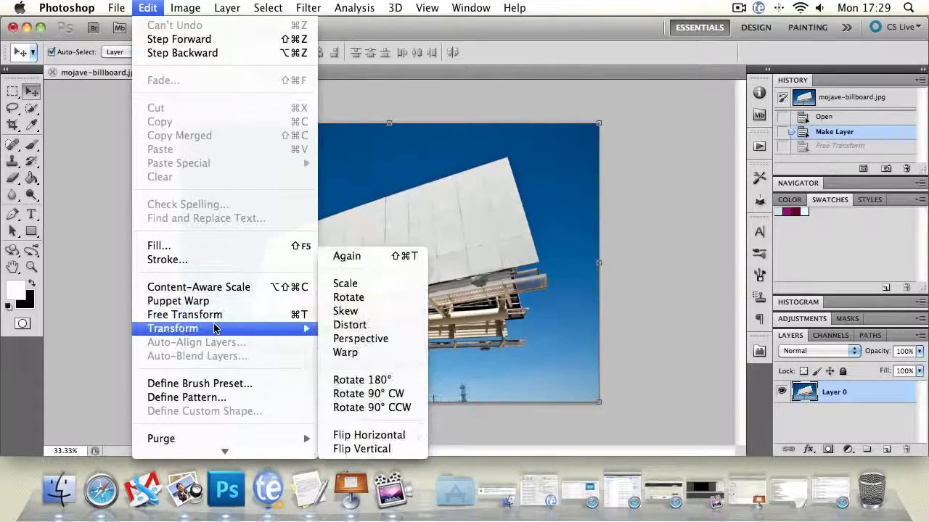
click(370, 345)
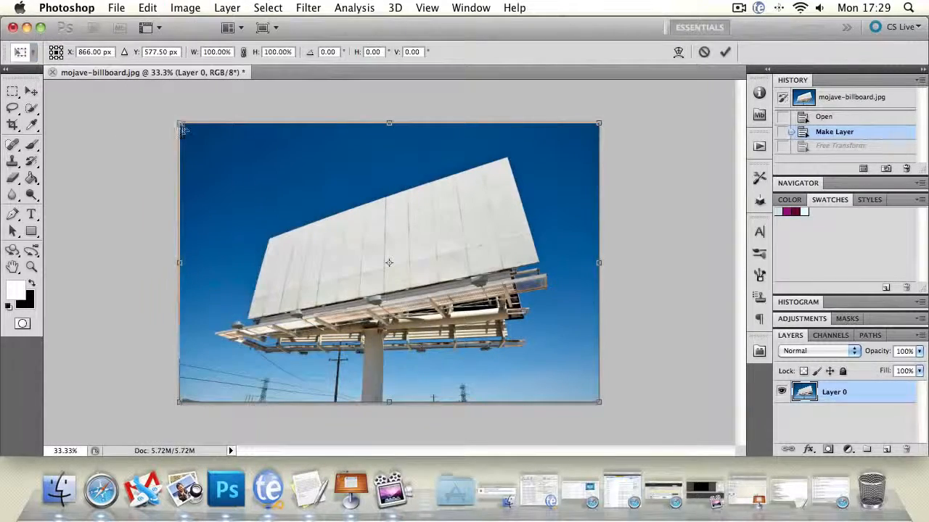
drag(179, 124, 309, 125)
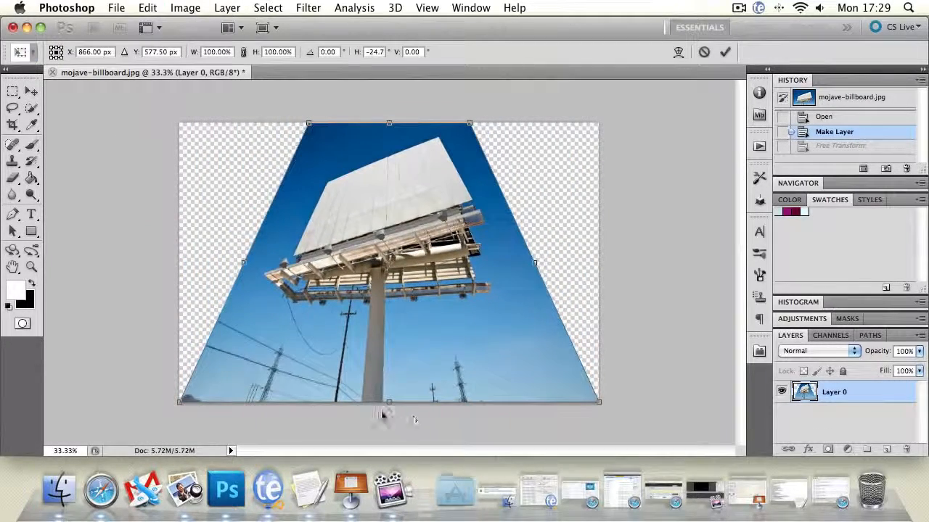
drag(390, 405, 403, 301)
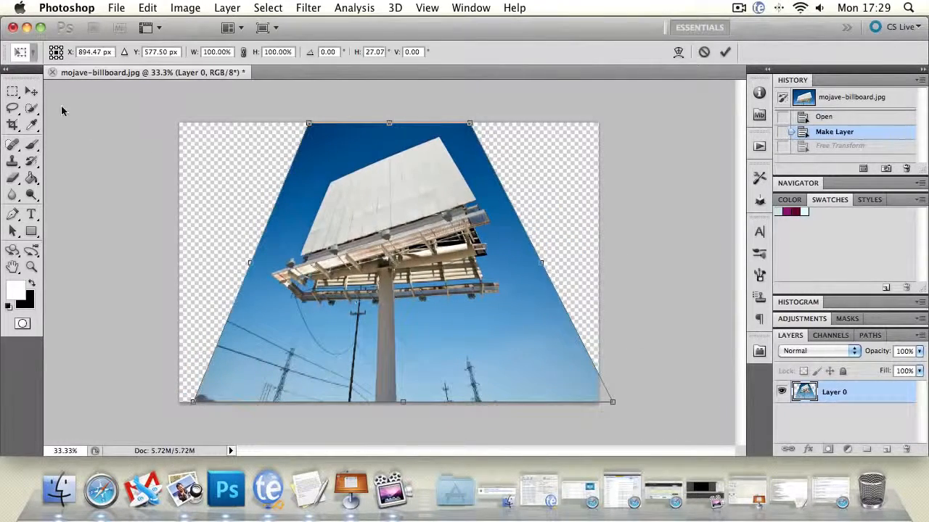
click(31, 91)
click(431, 186)
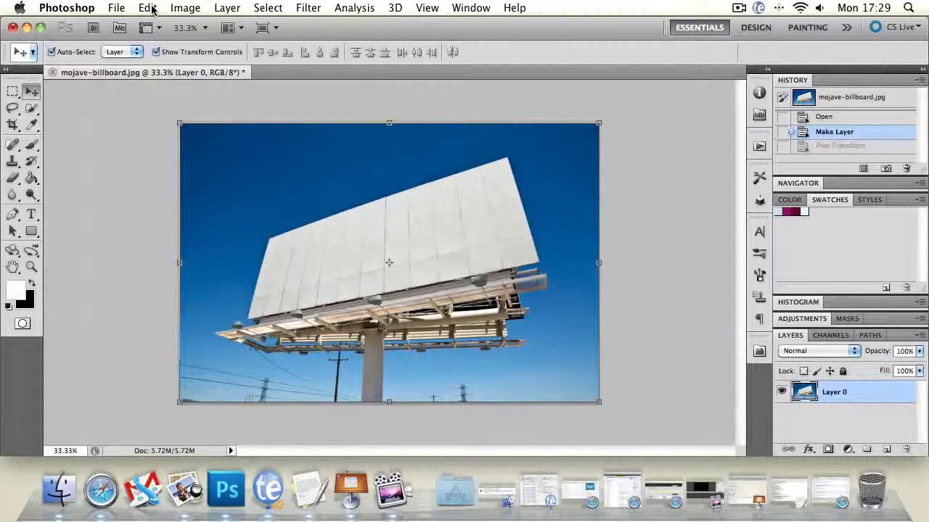
- Try a custom Warp on the layer by pulling several areas of the grid in different directions, and cancel the warp
click(147, 8)
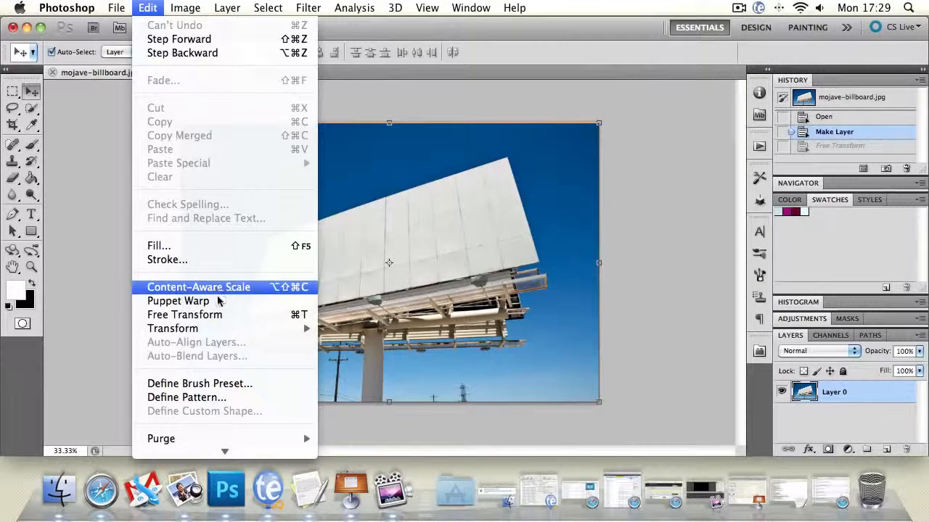
mouse_move(214, 330)
click(356, 353)
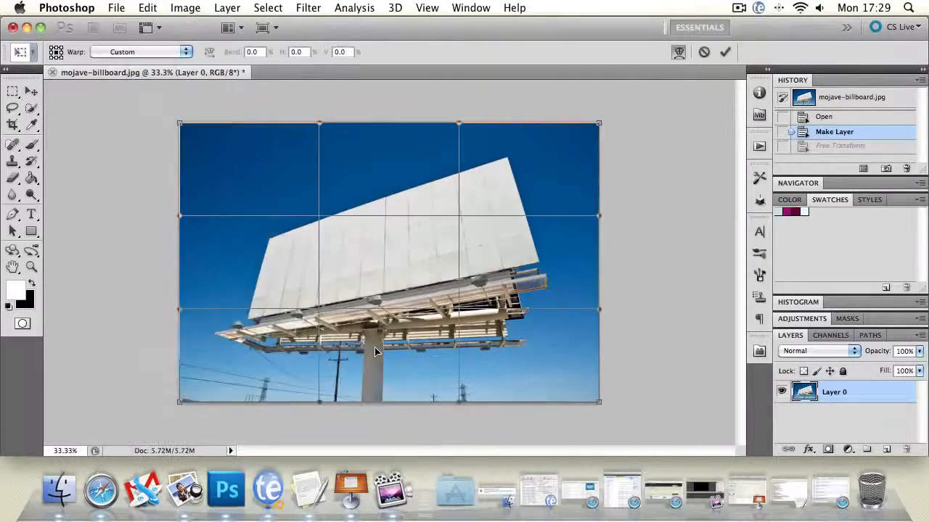
drag(349, 258, 354, 296)
drag(521, 327, 510, 256)
drag(375, 273, 403, 233)
drag(266, 192, 235, 186)
drag(344, 241, 287, 164)
drag(519, 323, 509, 353)
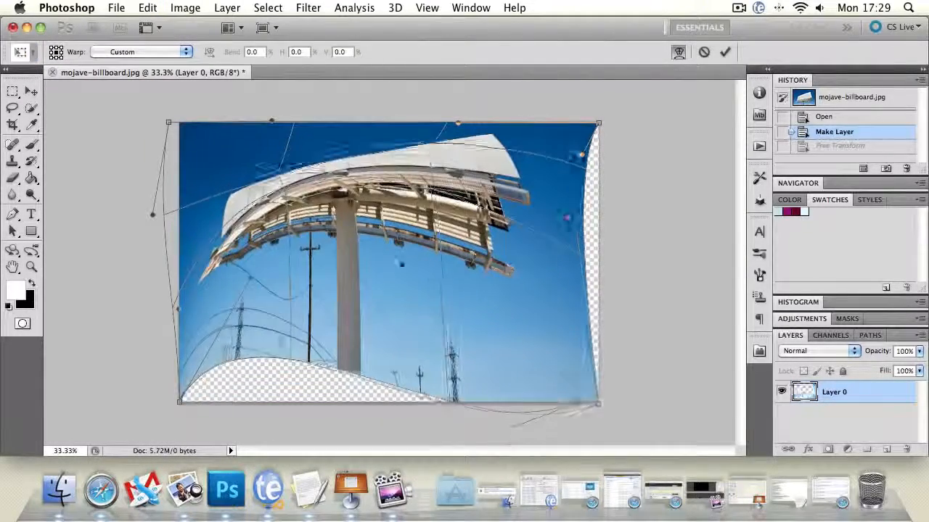
drag(402, 264, 348, 255)
click(703, 51)
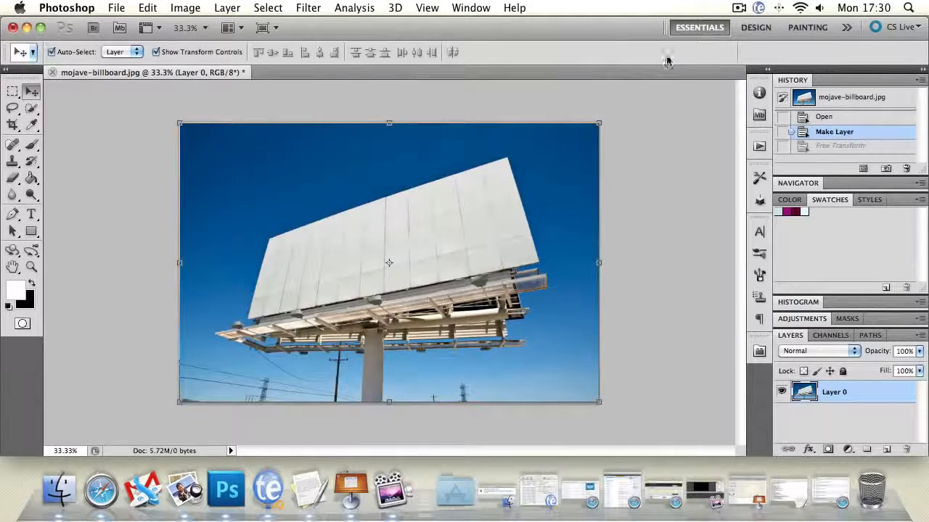
- Warp the layer with the Arc Upper preset, and switch to the Flag preset with its bend reduced to 1.4%
click(146, 8)
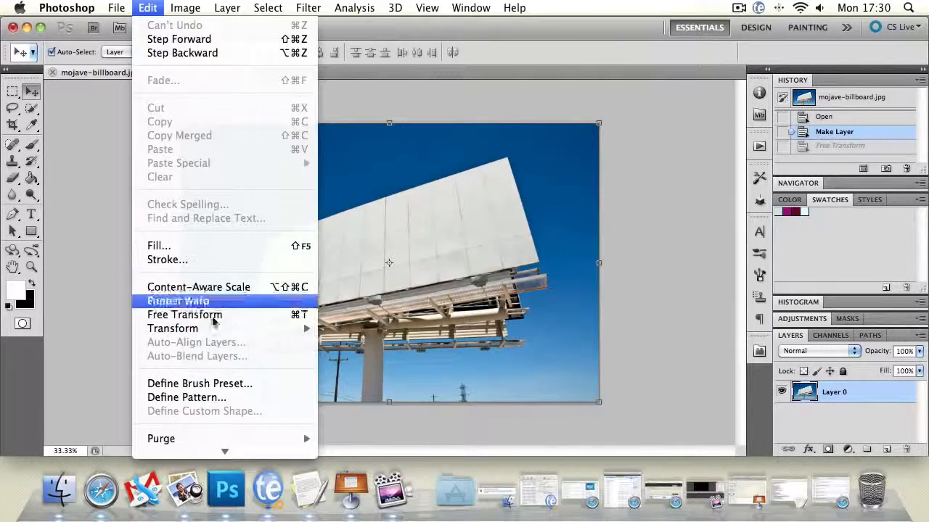
mouse_move(218, 329)
click(346, 352)
click(134, 53)
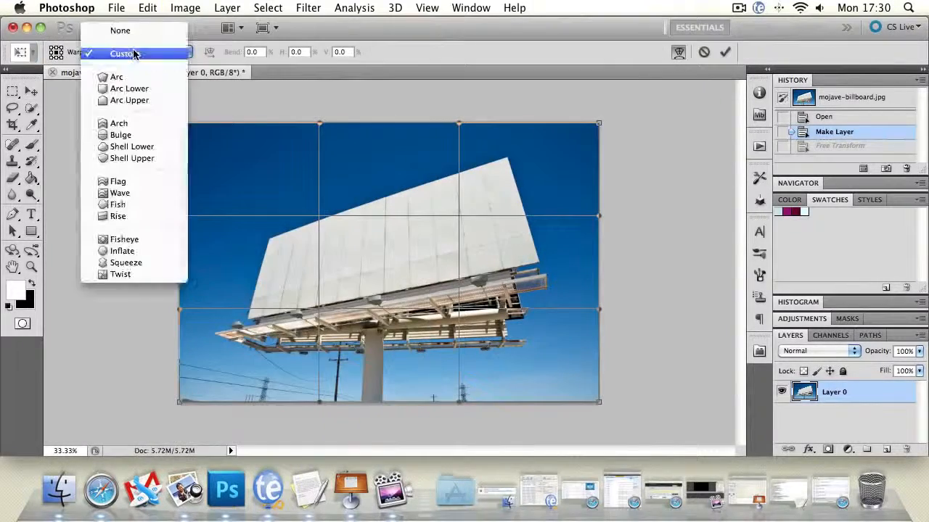
click(138, 75)
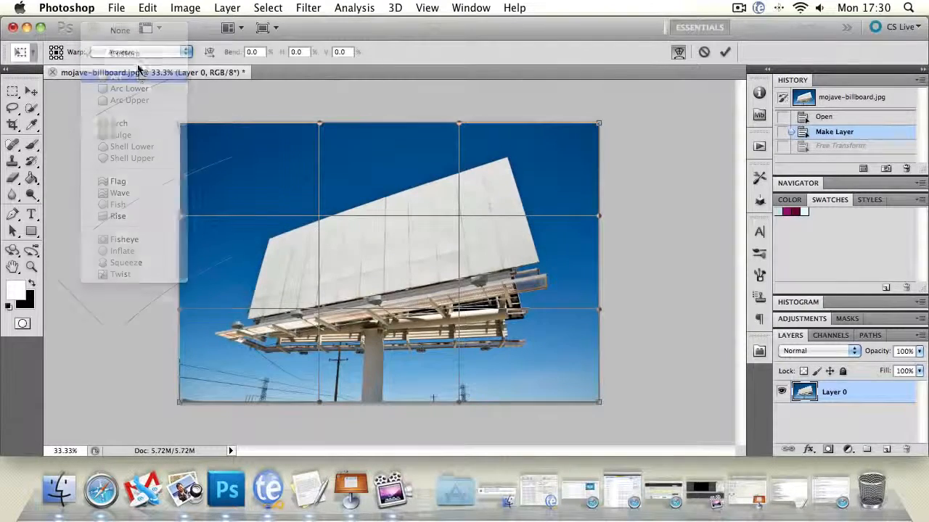
click(134, 53)
click(137, 77)
click(134, 53)
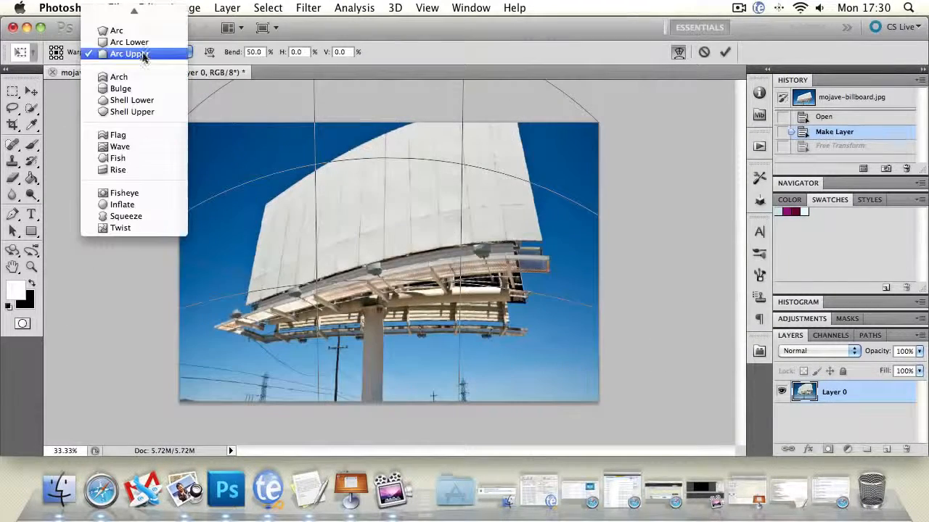
click(137, 136)
drag(280, 201, 284, 125)
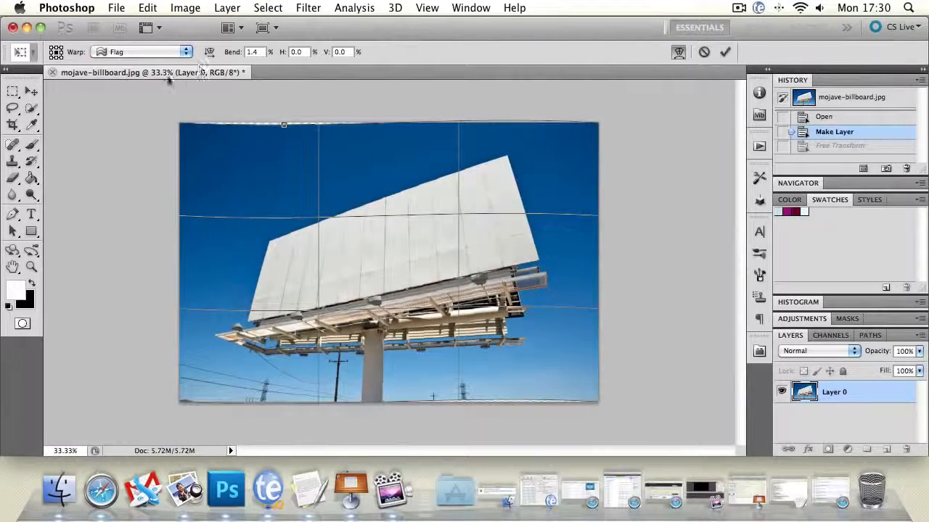
- Try the Inflate warp with bend -34.5%, horizontal distortion -5.3% and vertical distortion -8.0%, and discard the transformation
click(138, 52)
click(139, 122)
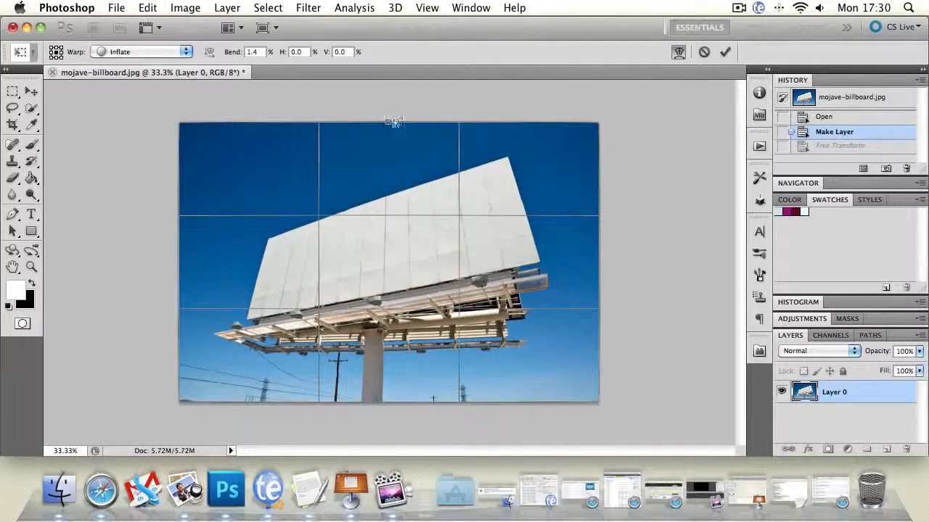
drag(394, 122, 389, 166)
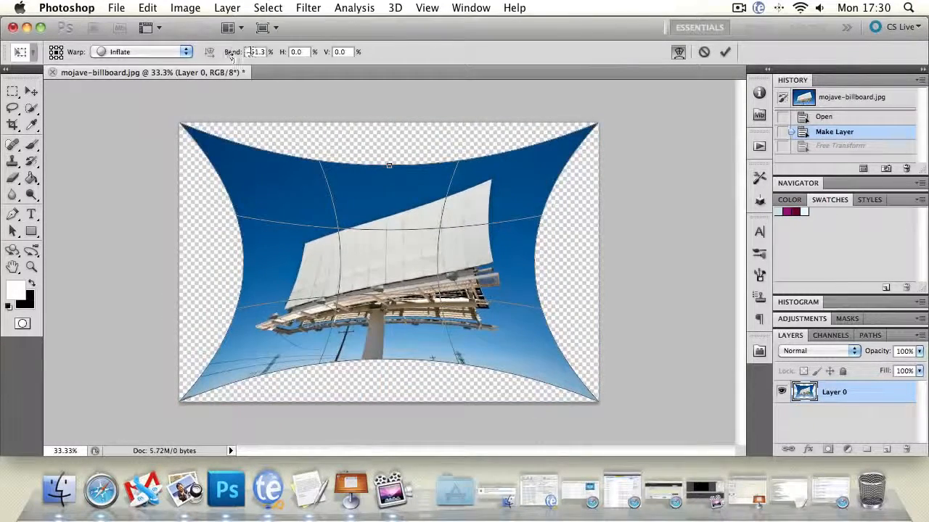
drag(236, 56, 326, 196)
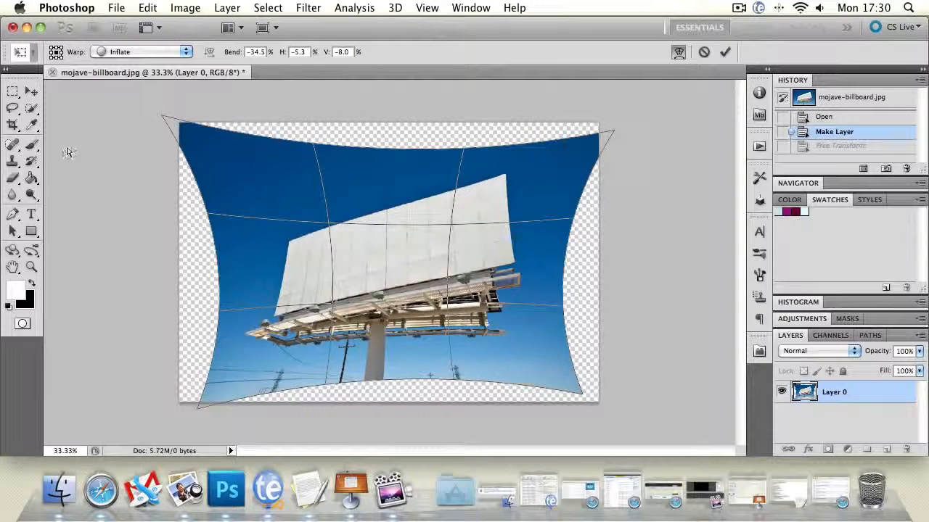
click(31, 91)
click(425, 190)
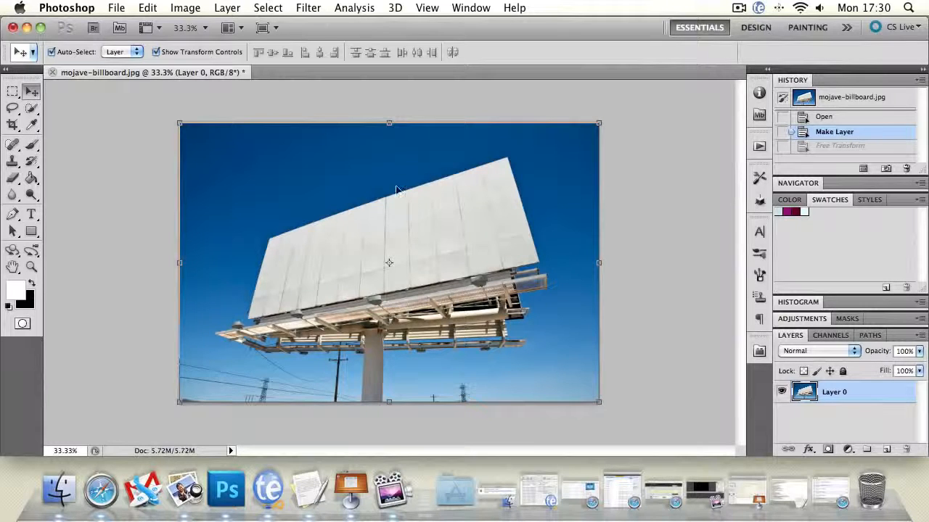
click(31, 214)
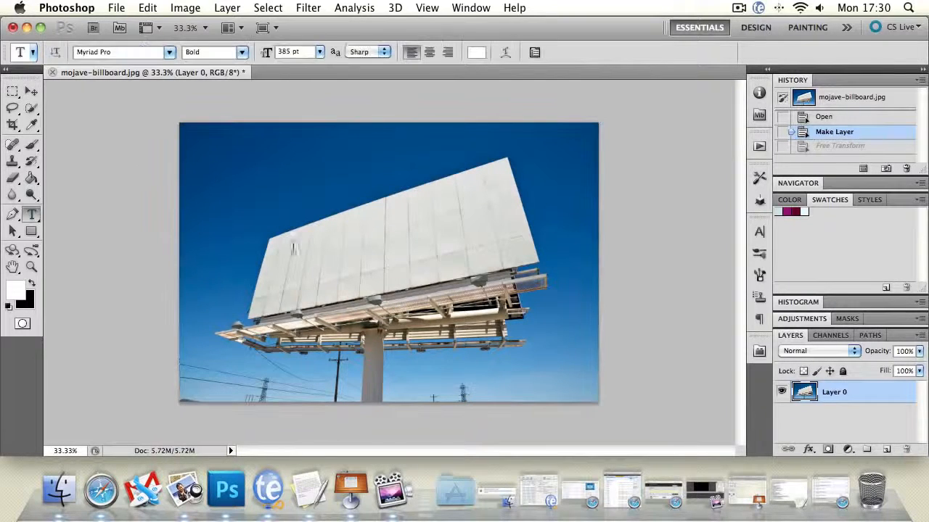
click(265, 208)
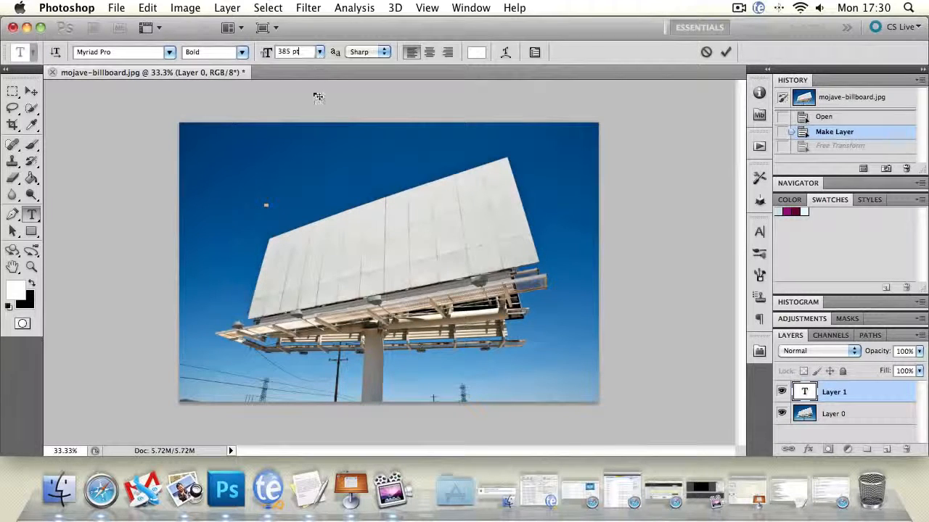
click(318, 56)
click(311, 143)
text(billboard)
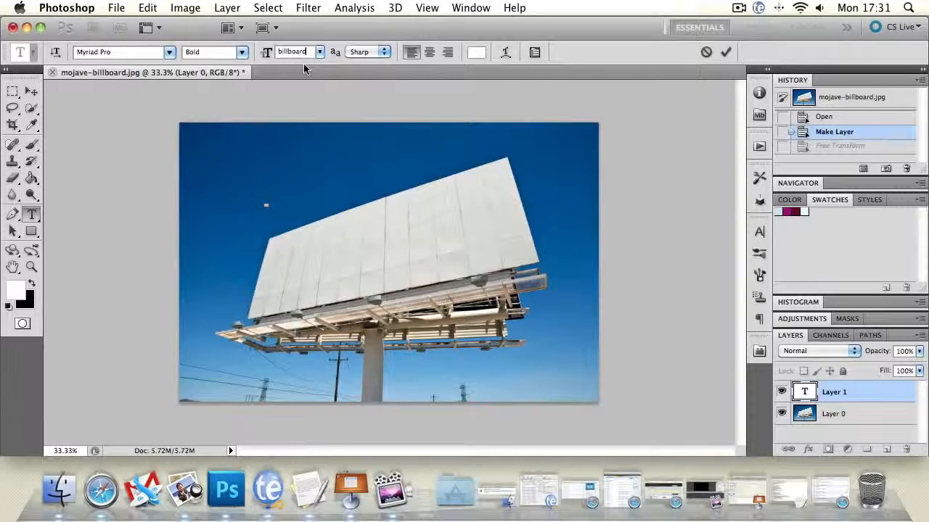
click(31, 91)
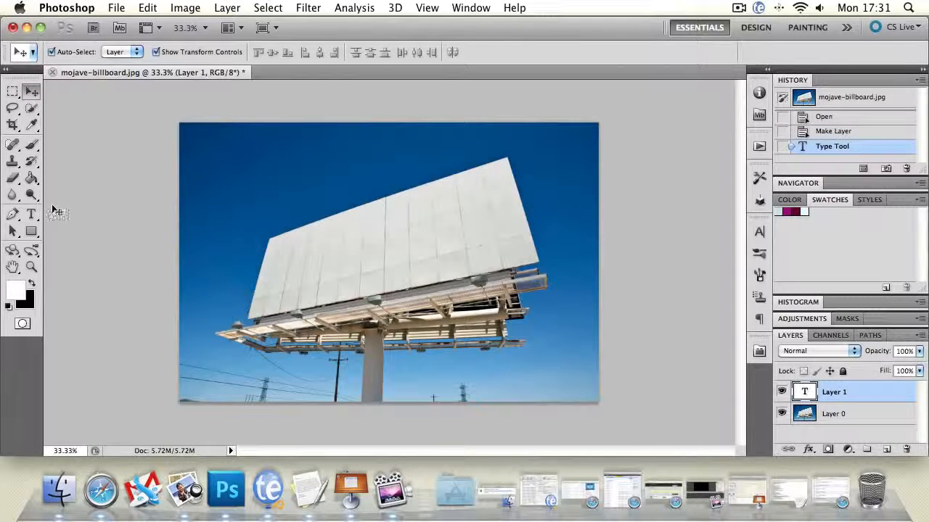
key(ctrl+z)
- Add the text "Billboard" in the sky above the billboard and set its font size to 79 pt
click(32, 214)
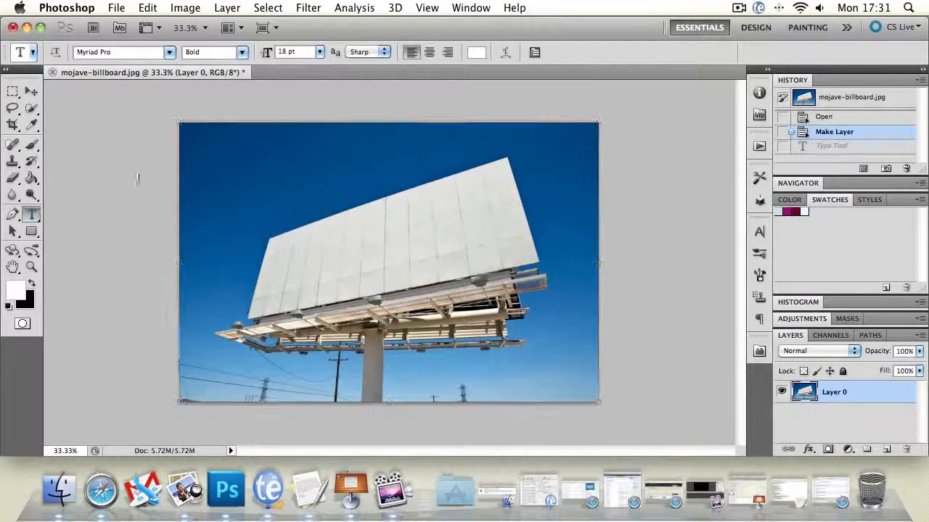
click(269, 167)
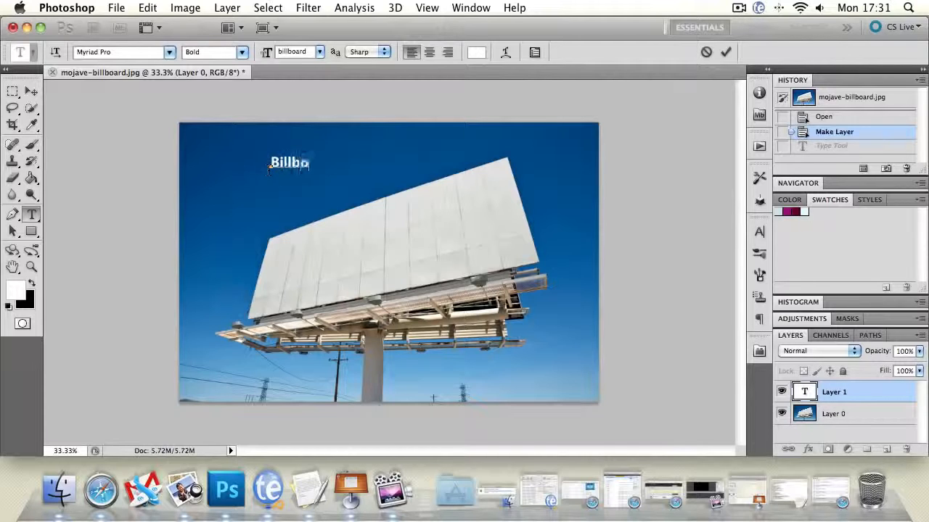
key(super+a)
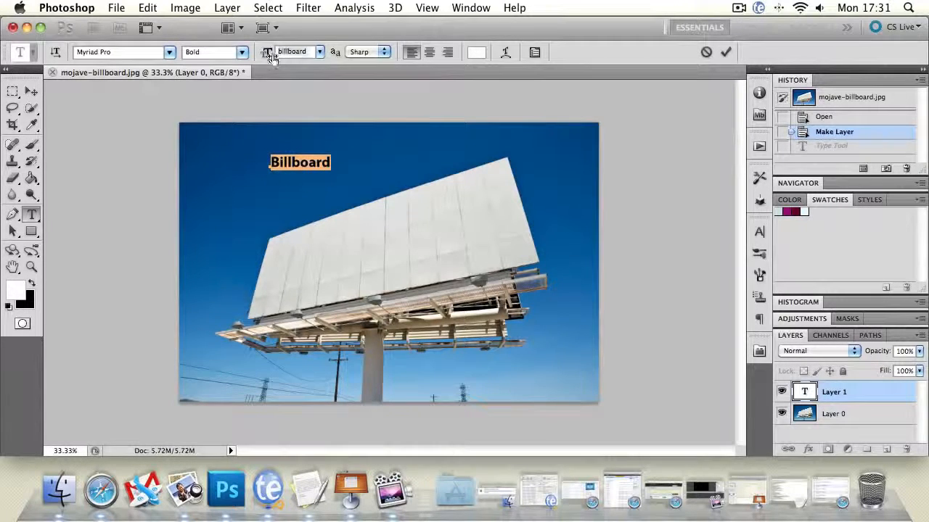
click(319, 52)
click(572, 194)
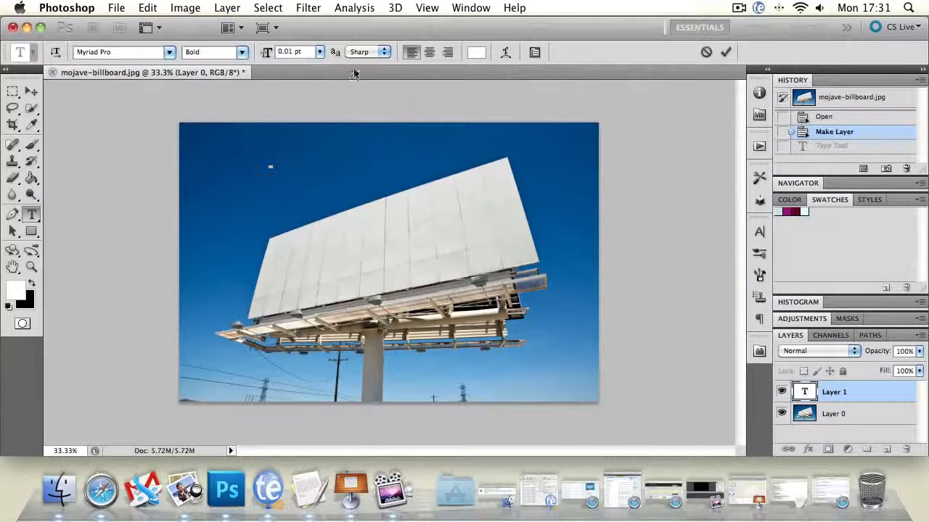
click(319, 52)
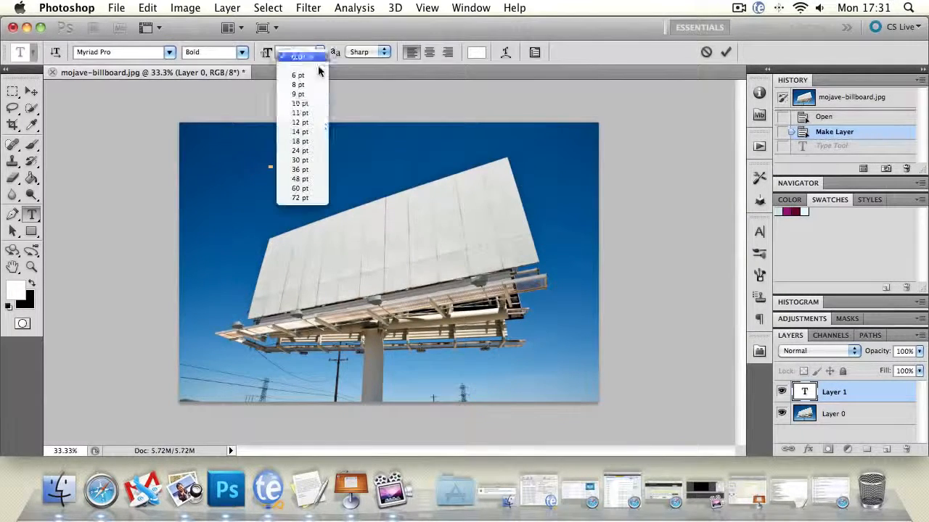
click(300, 198)
drag(266, 54, 271, 54)
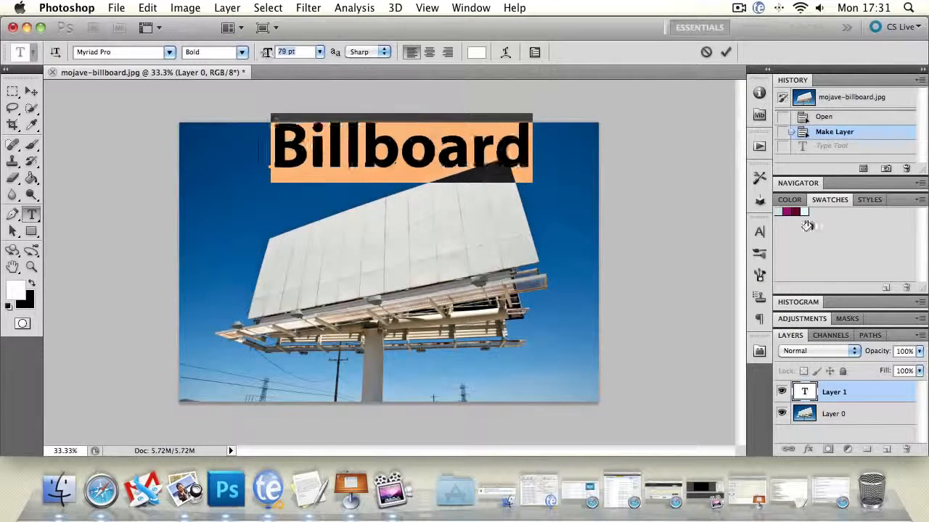
- Set the "Billboard" text to All Caps and reposition it so that it fits inside the photo's upper edge
click(759, 231)
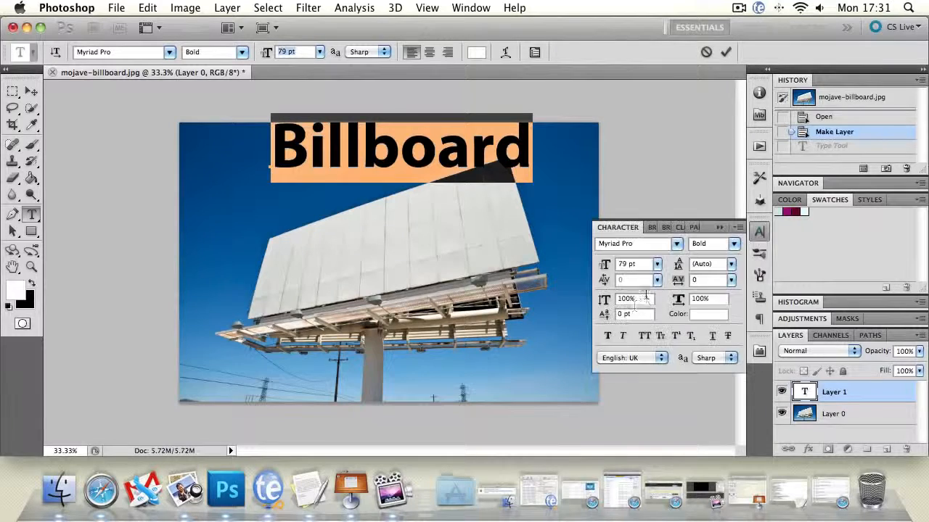
click(644, 335)
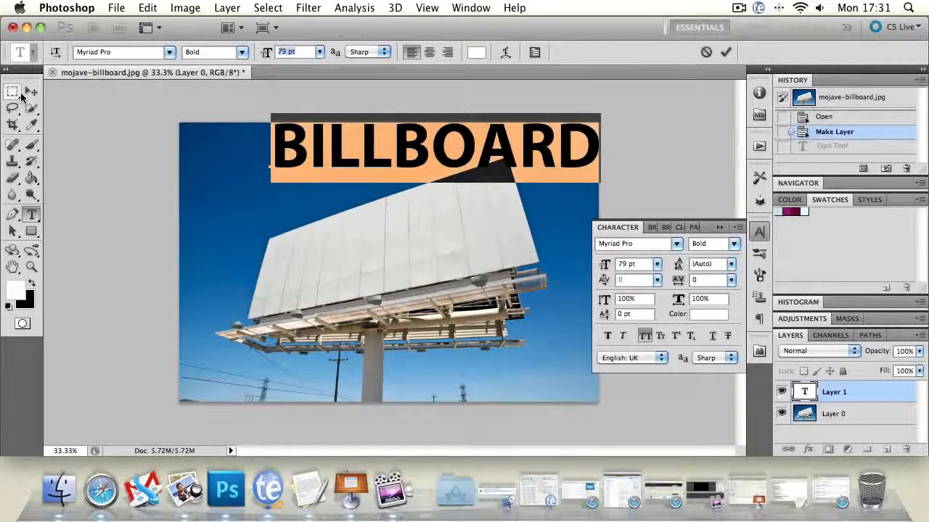
click(31, 91)
drag(324, 146, 322, 145)
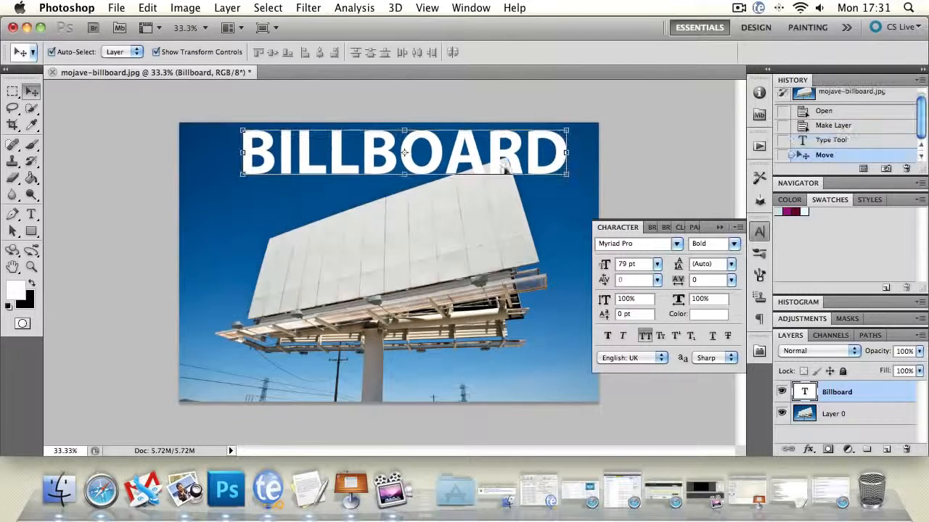
- Change the text colour to dark grey #414141 and move the text down over the white billboard panel
click(713, 318)
mouse_move(350, 228)
mouse_down()
mouse_move(455, 205)
mouse_move(455, 249)
mouse_move(393, 238)
mouse_move(215, 251)
mouse_up()
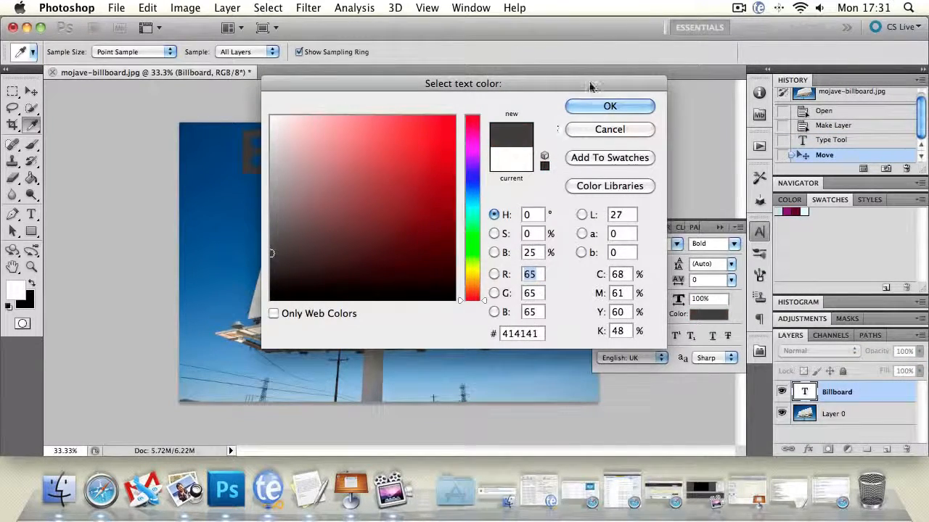
key(Return)
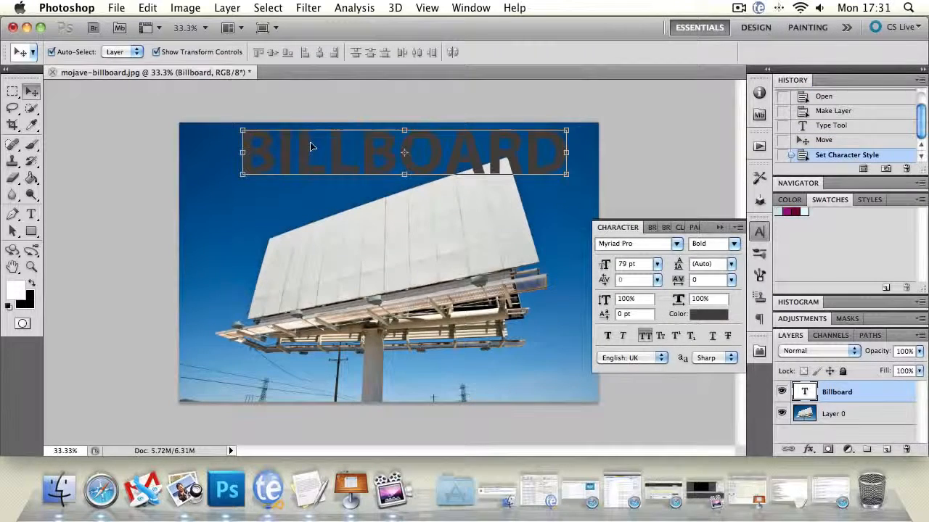
drag(306, 149, 306, 241)
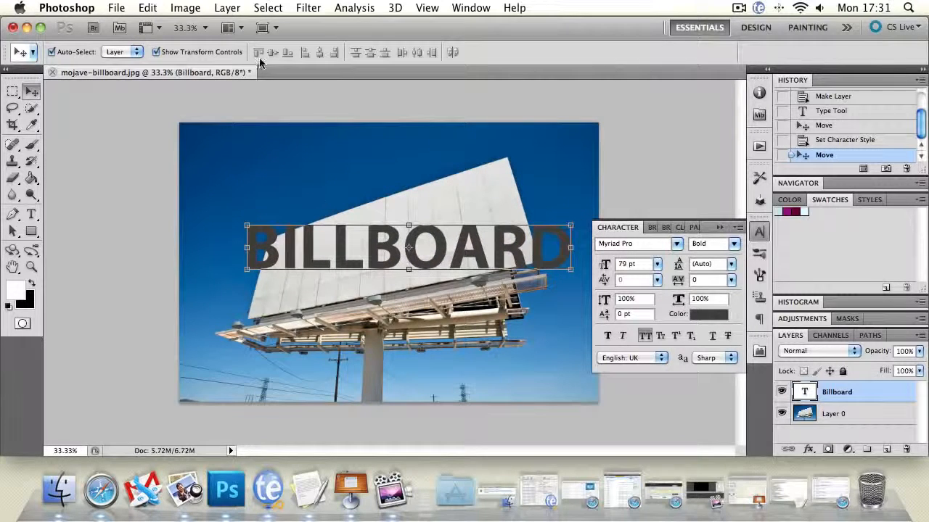
- Skew the text layer so that its left corners follow the slanted left edge of the billboard panel
click(265, 186)
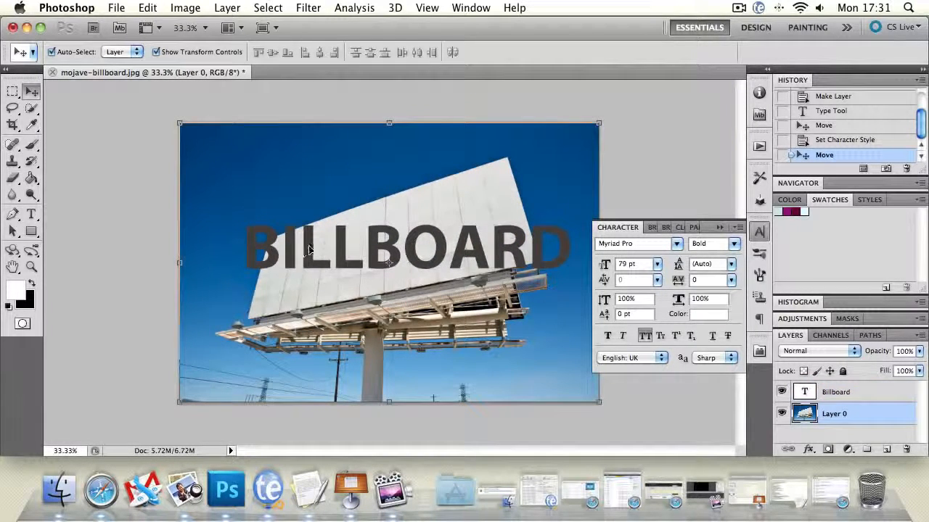
click(309, 250)
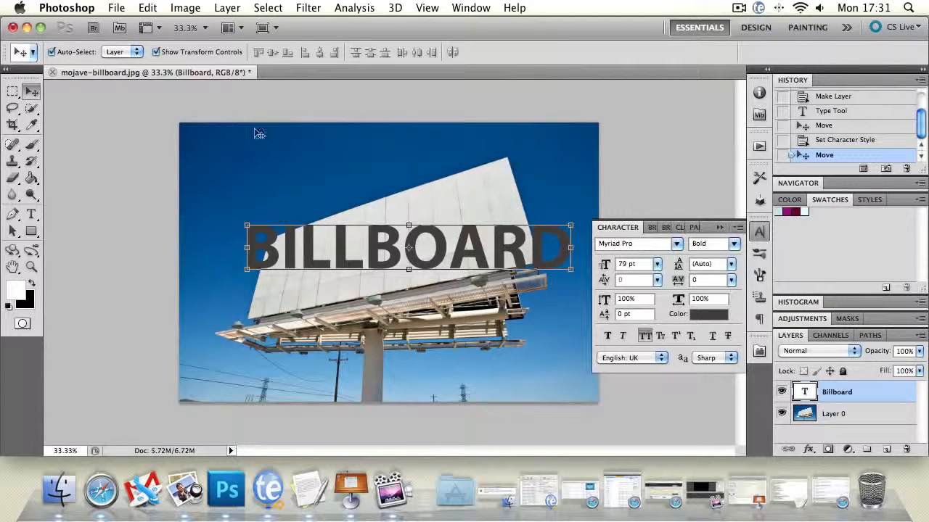
click(146, 7)
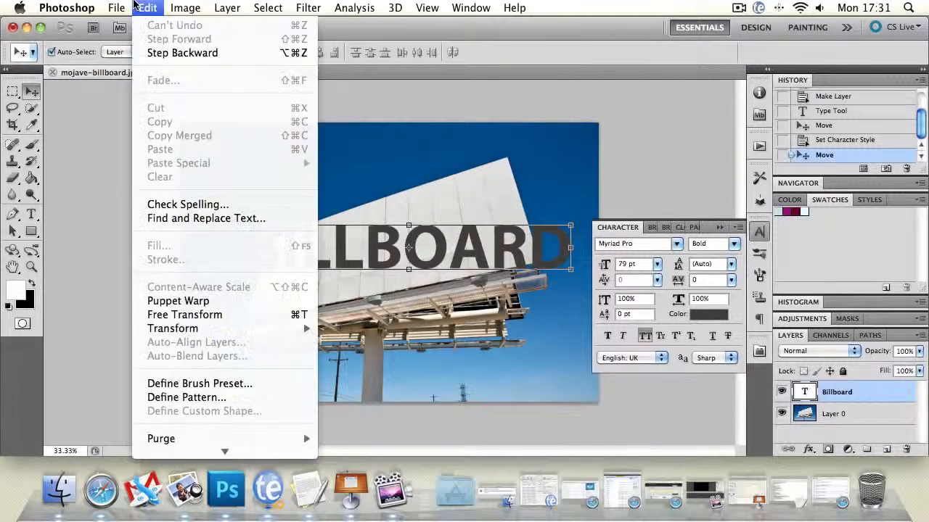
mouse_move(239, 336)
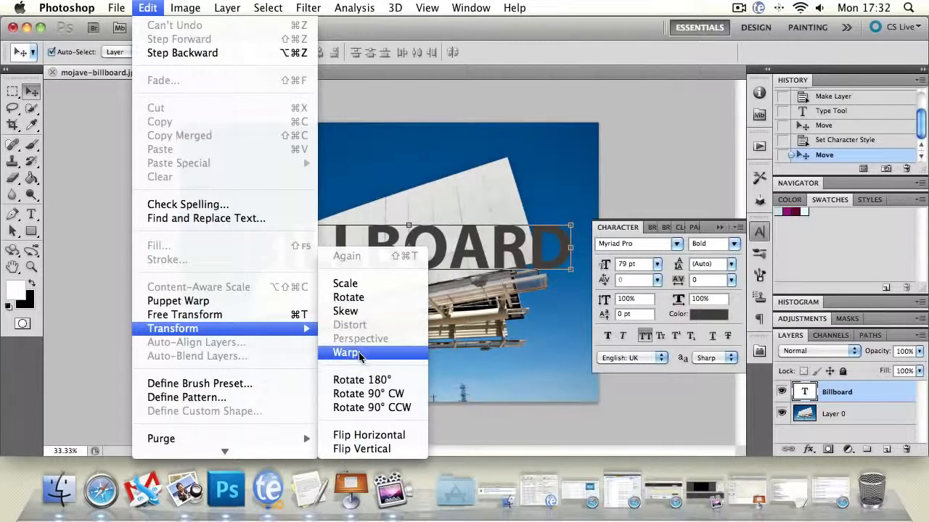
click(346, 310)
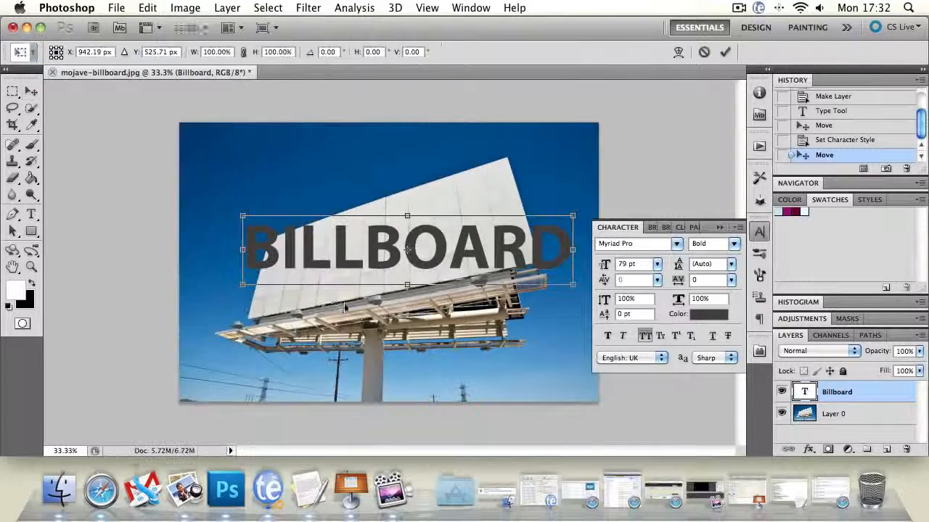
drag(244, 290, 251, 320)
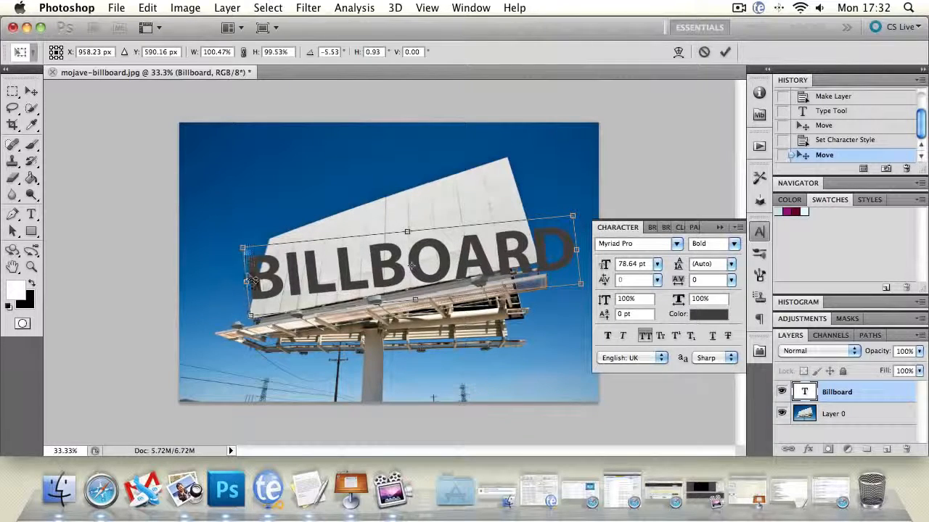
drag(244, 249, 269, 237)
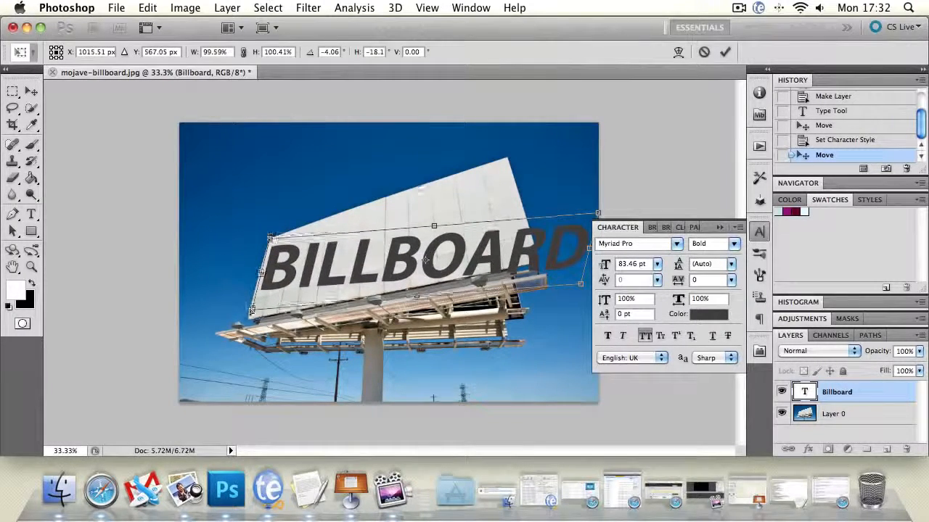
drag(251, 310, 260, 309)
- Slant the text to about -15.5° along the panel, shift it onto the panel and narrow its width to about 75.5%
drag(592, 216, 488, 248)
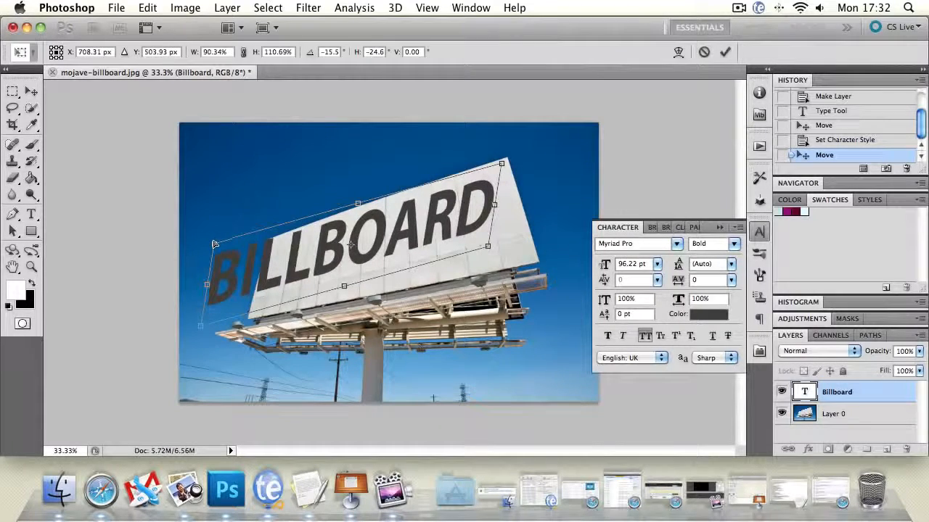
drag(215, 243, 221, 241)
drag(322, 244, 364, 238)
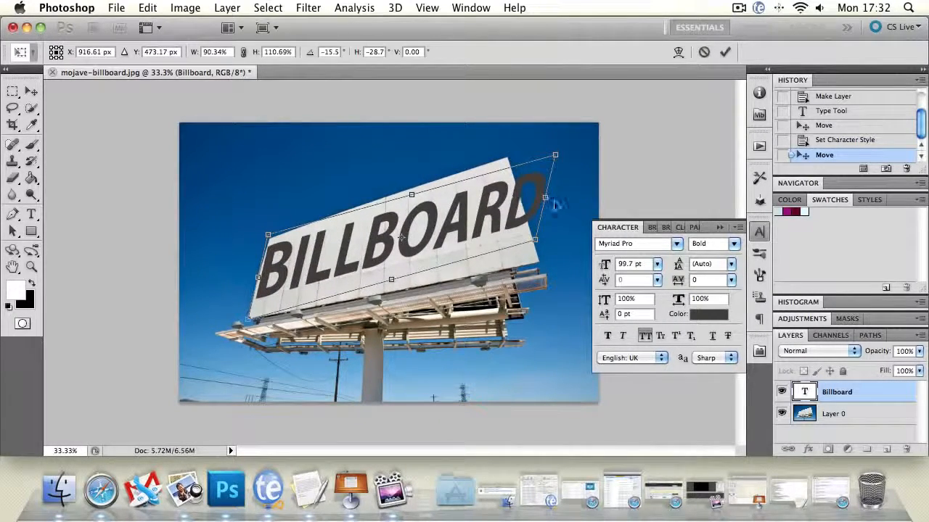
drag(555, 157, 553, 158)
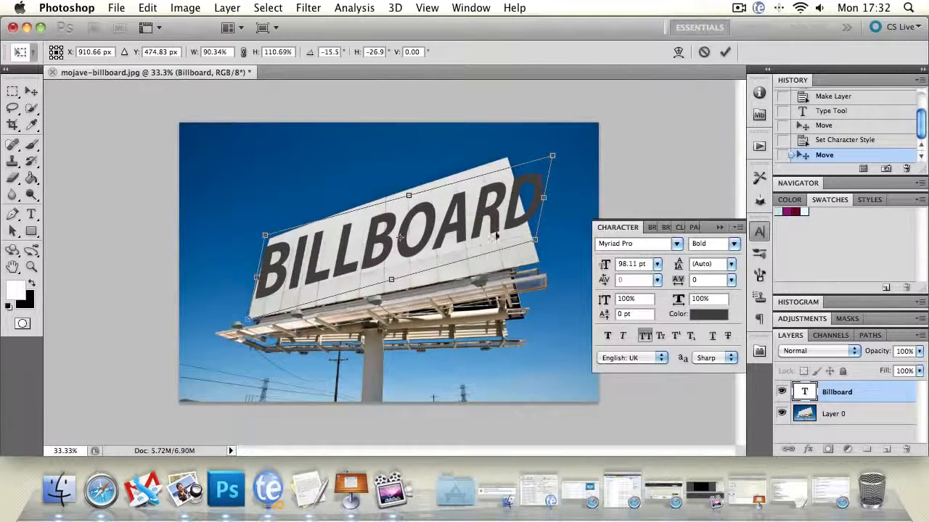
mouse_move(541, 243)
mouse_down()
mouse_move(577, 234)
mouse_move(544, 238)
mouse_up()
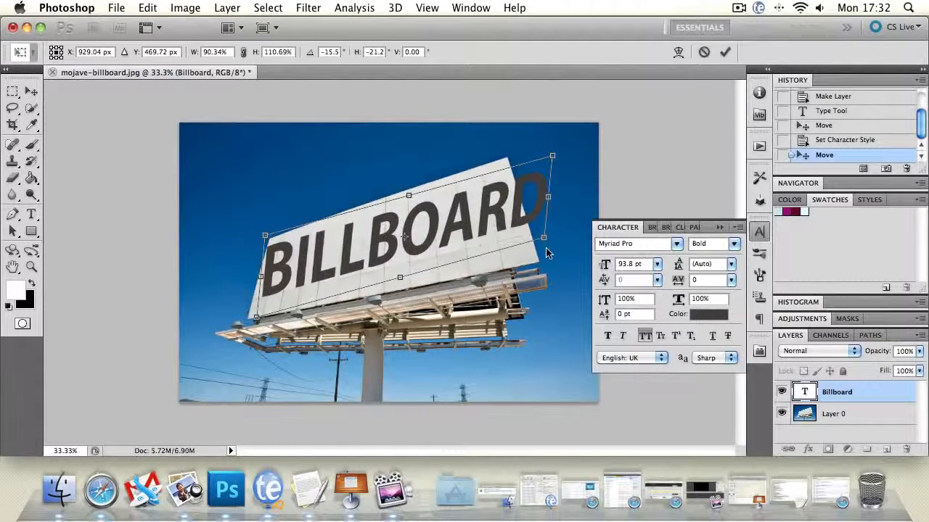
drag(549, 198, 512, 212)
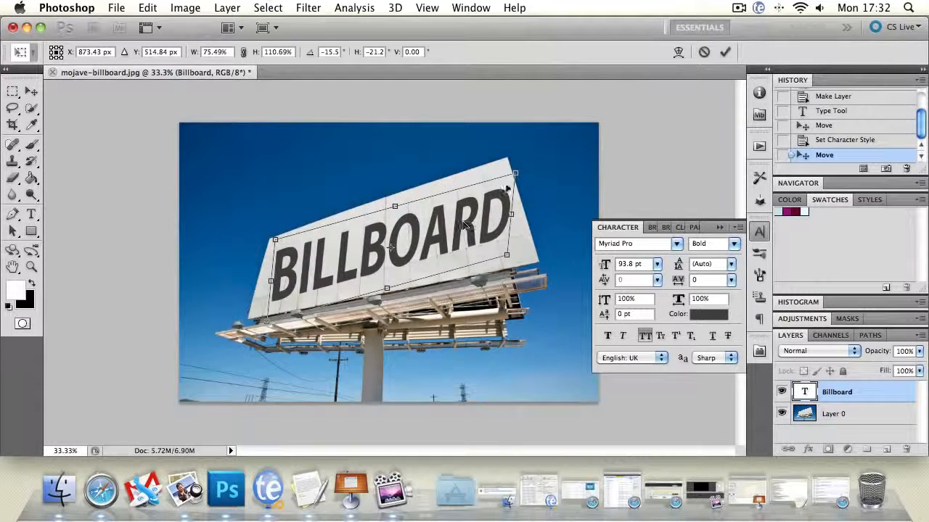
- Switch the text transformation to Warp, and return to Skew
click(147, 8)
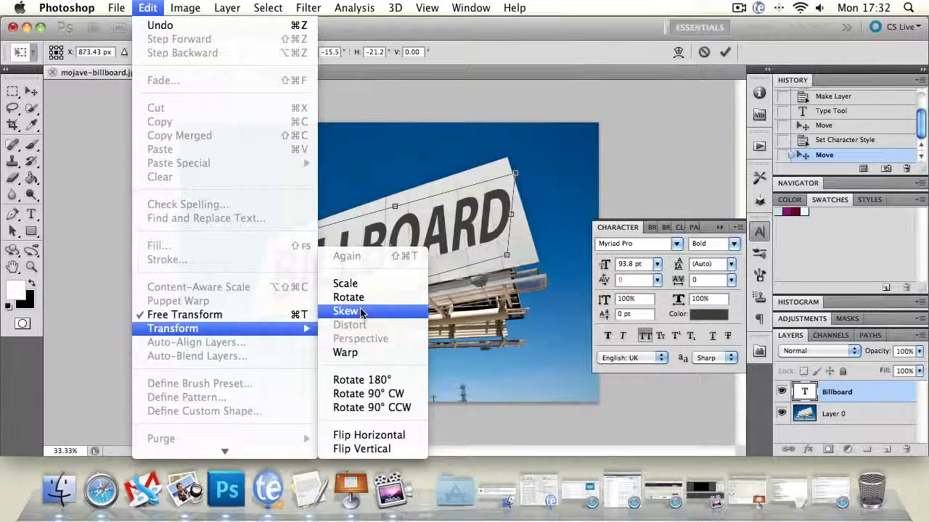
click(355, 352)
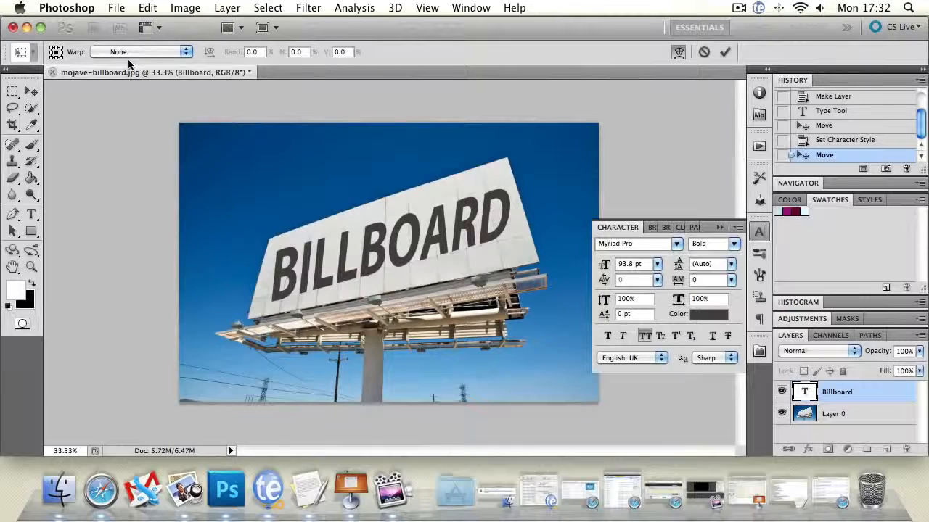
click(120, 7)
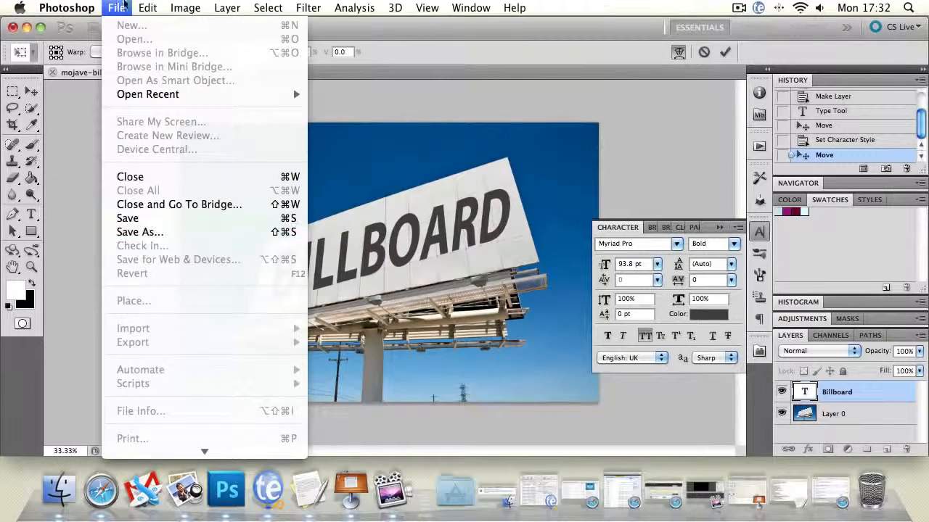
mouse_move(151, 8)
mouse_move(273, 329)
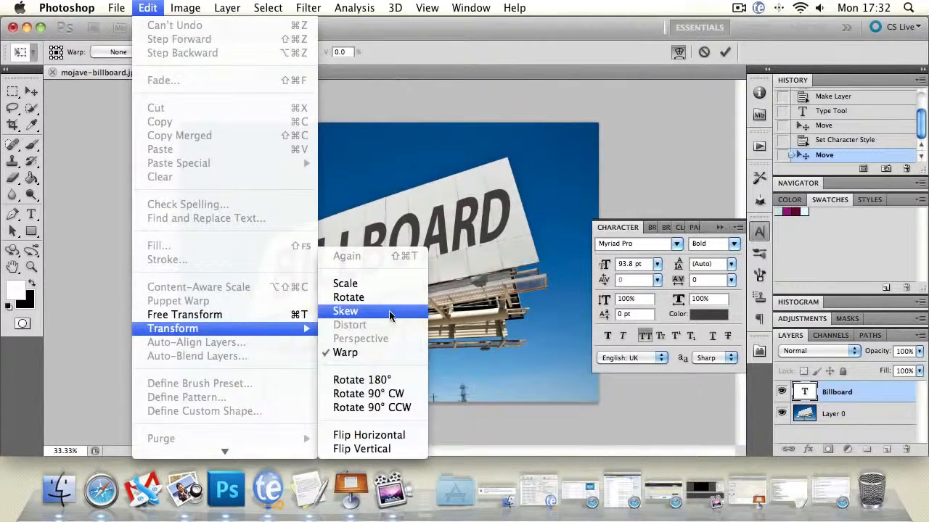
click(389, 312)
- Refine the text's horizontal skew to about -25.2° within the panel and apply the transformation
drag(516, 173, 505, 176)
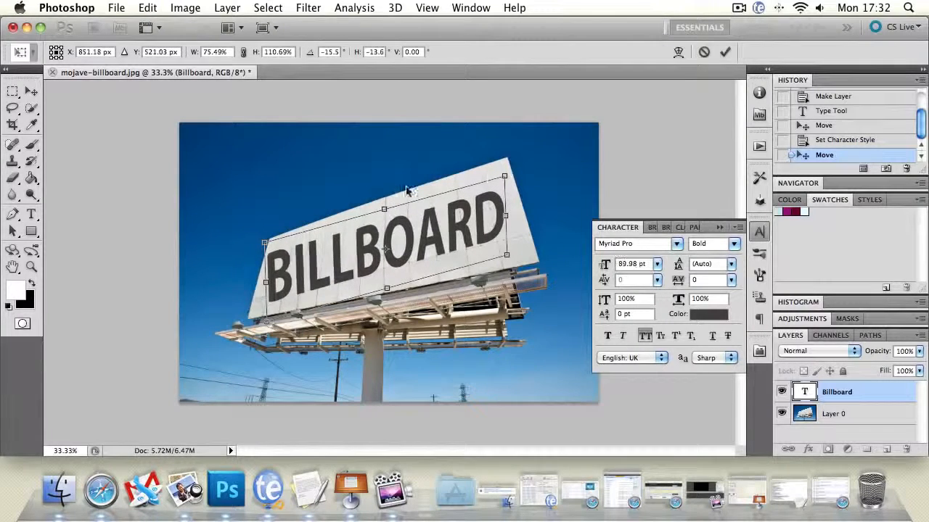
drag(384, 210, 395, 208)
drag(265, 322, 257, 322)
drag(515, 174, 514, 176)
drag(433, 216, 439, 213)
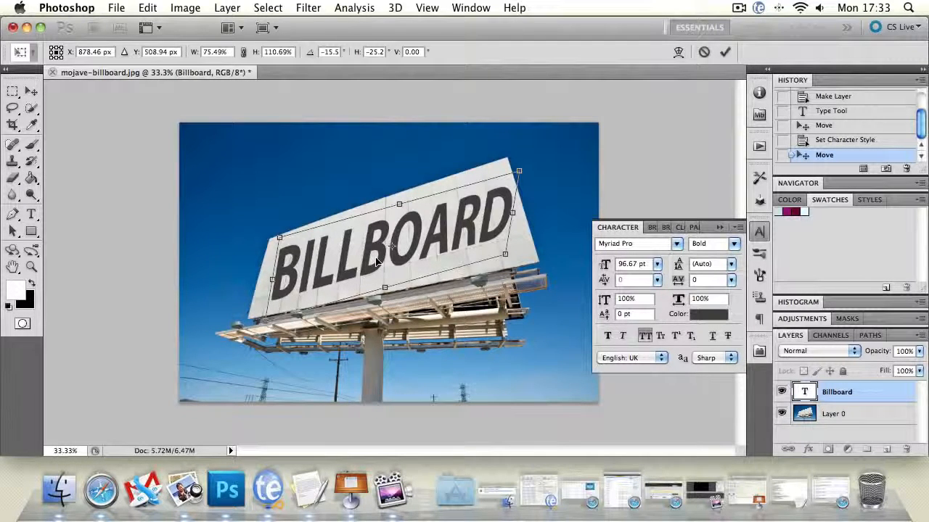
key(Return)
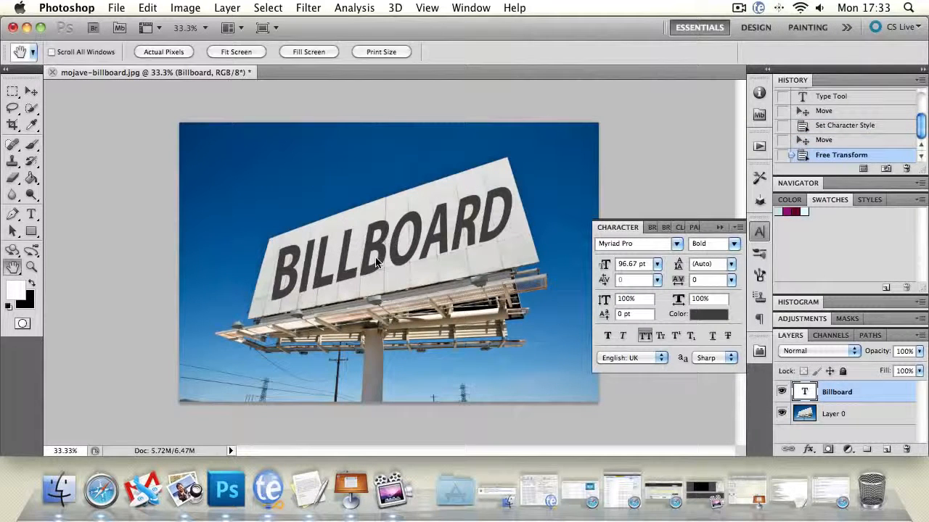
- Nudge the text slightly left on the panel and convert its layer to a shape
click(31, 91)
mouse_move(370, 248)
mouse_down()
mouse_move(394, 242)
mouse_move(381, 254)
mouse_move(367, 249)
mouse_up()
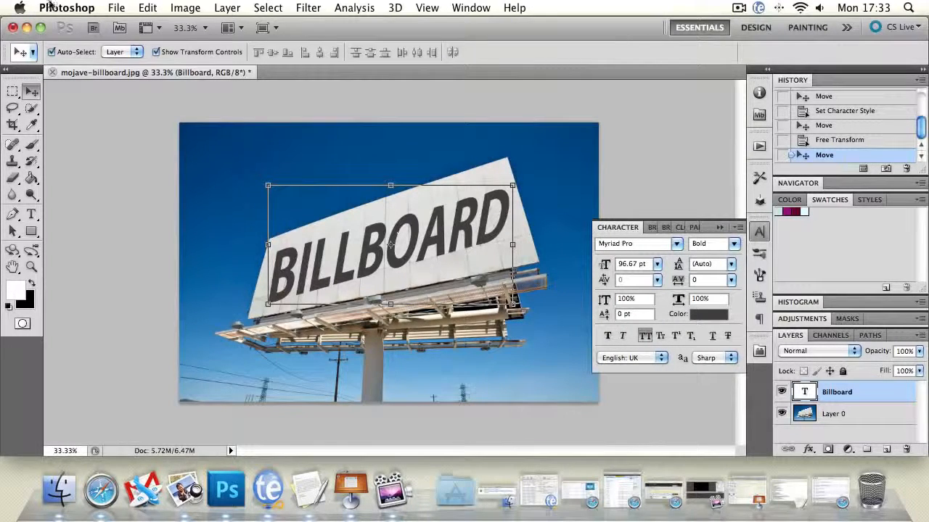
click(147, 7)
mouse_move(235, 329)
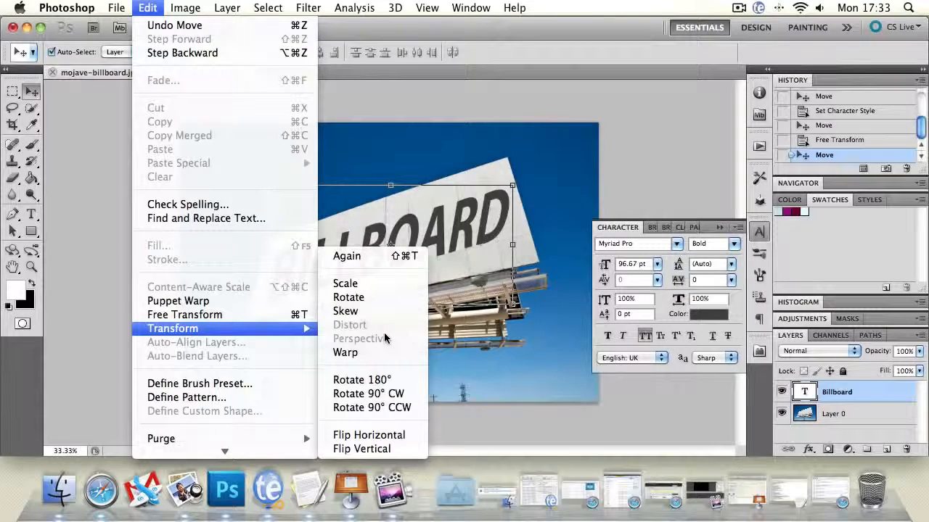
right_click(867, 392)
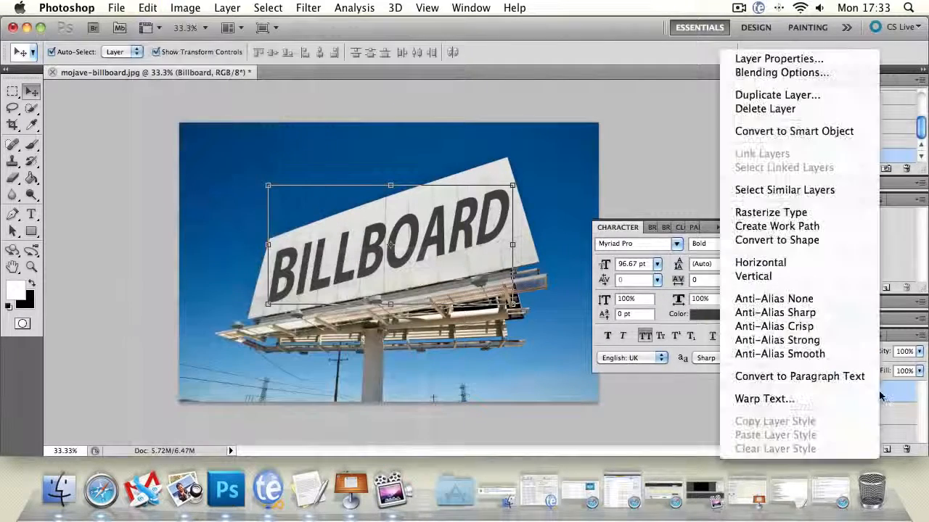
click(775, 240)
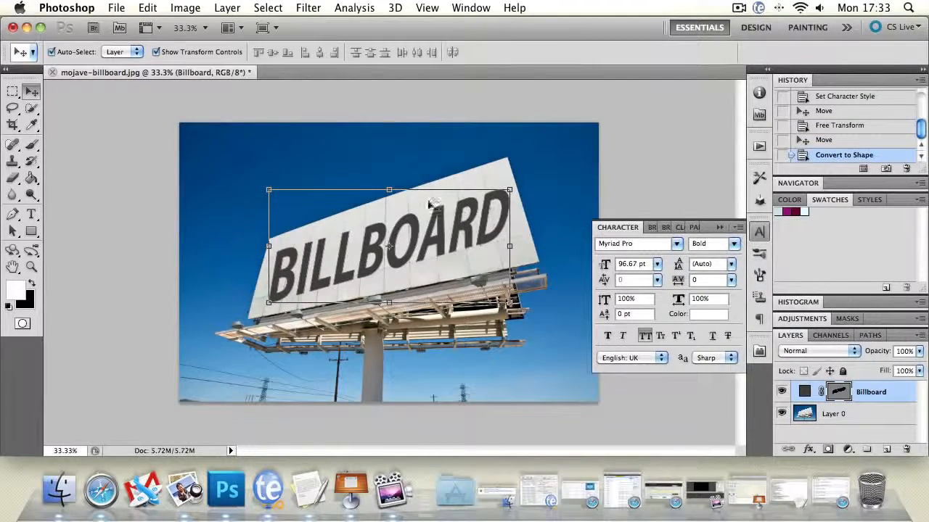
- Apply Perspective to the BILLBOARD shape, enlarging its right end to about 111.5% height, and rotate it about 3.16°
click(185, 7)
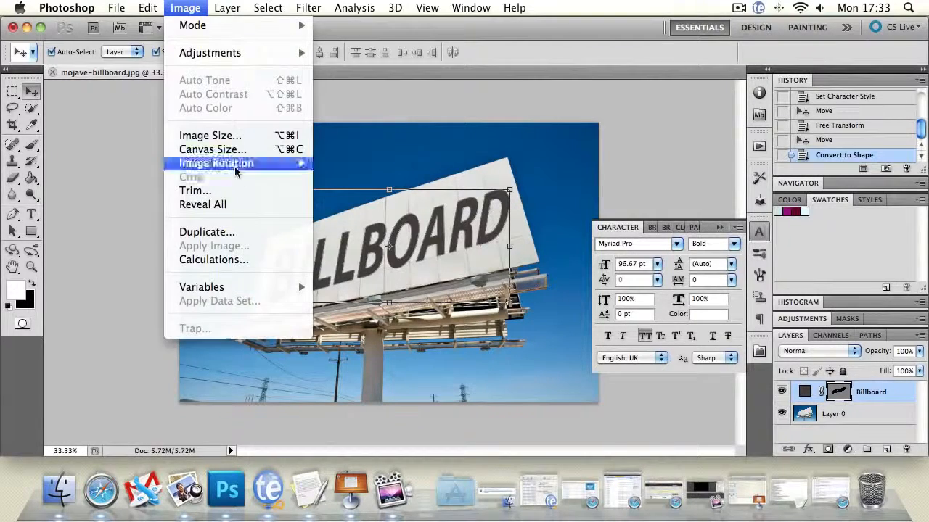
mouse_move(147, 7)
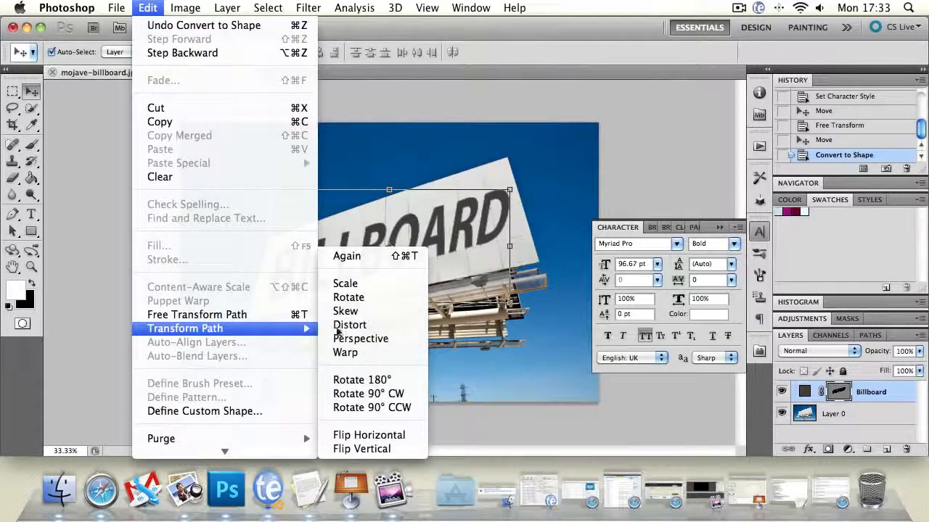
click(360, 339)
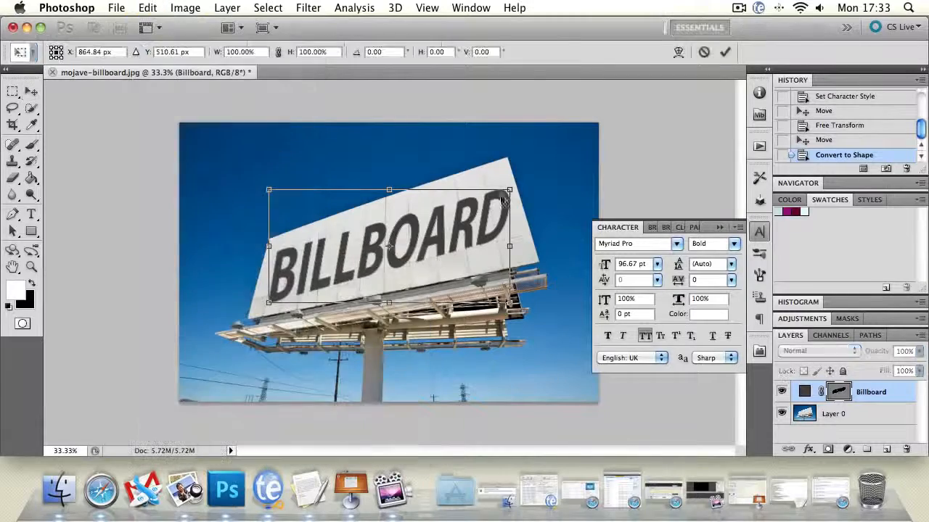
drag(509, 190, 510, 182)
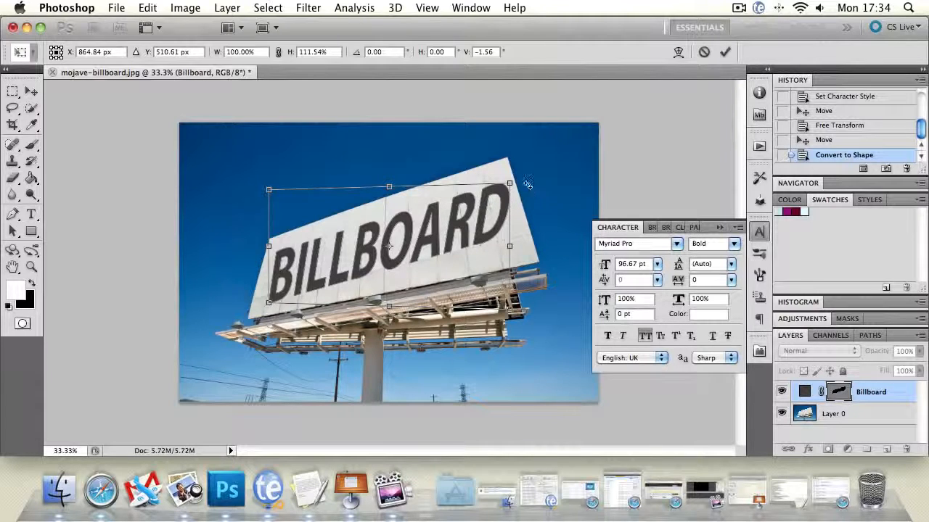
drag(520, 171, 527, 176)
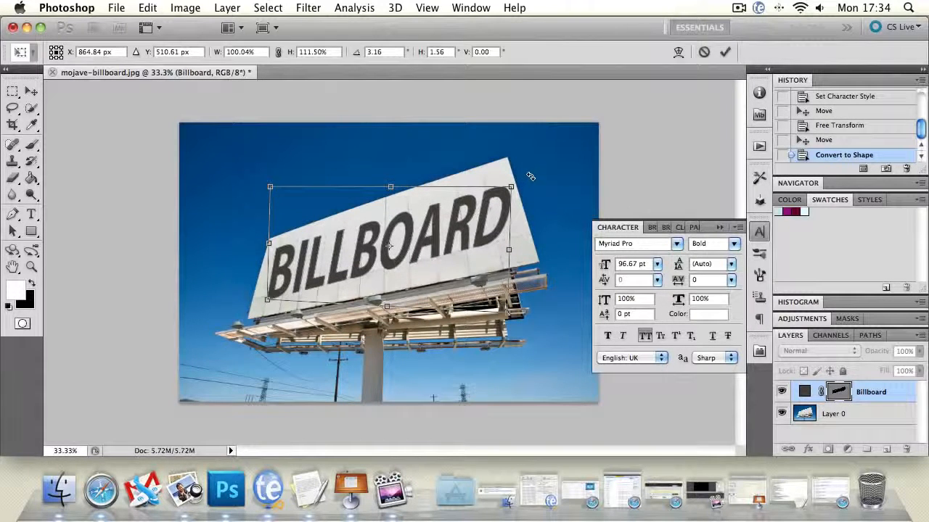
- Warp the BILLBOARD shape with a custom mesh, stretching its lower-left and right ends towards the panel's edges, and apply the transformation
click(147, 7)
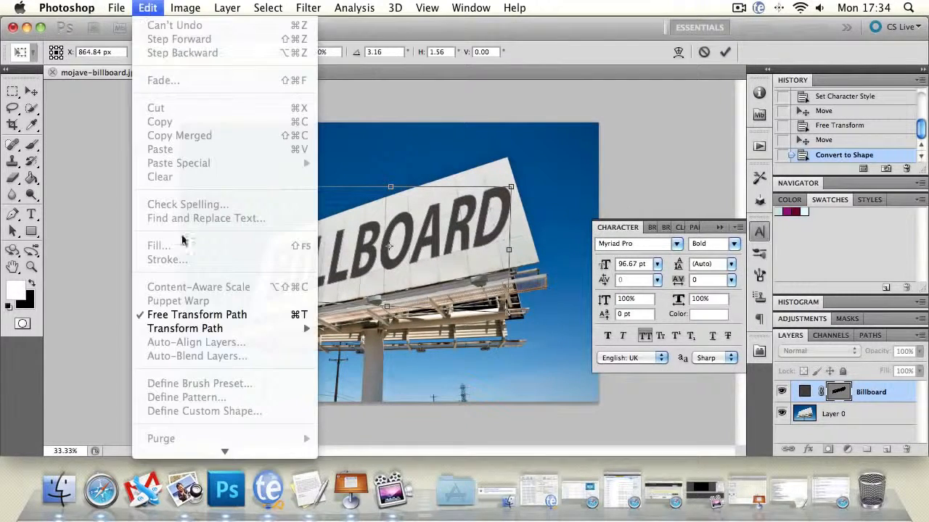
mouse_move(203, 329)
click(341, 353)
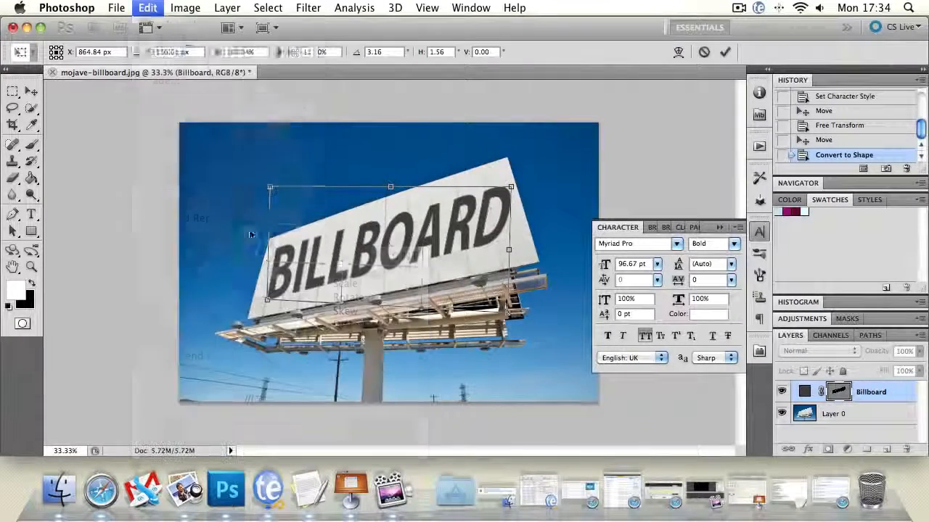
mouse_move(275, 249)
mouse_down()
mouse_move(267, 298)
mouse_move(269, 258)
mouse_up()
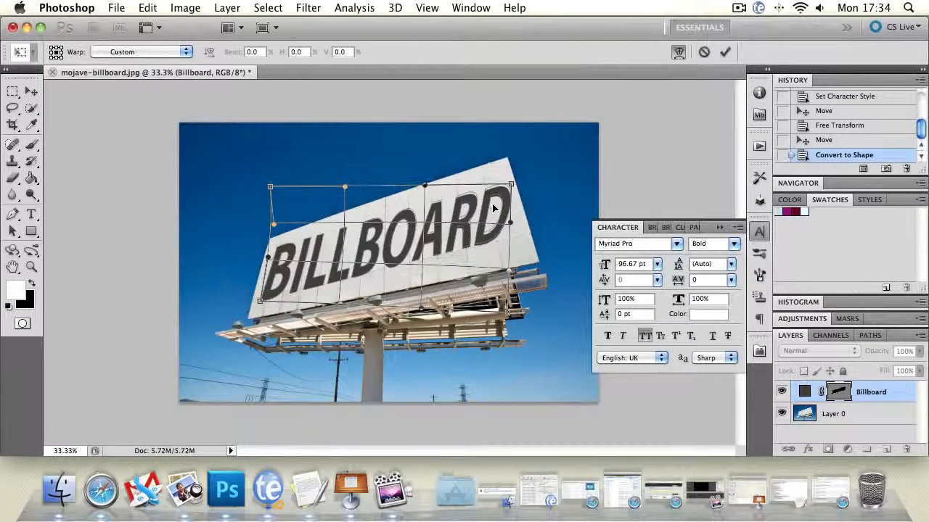
mouse_move(489, 236)
mouse_down()
mouse_move(500, 248)
mouse_move(494, 240)
mouse_up()
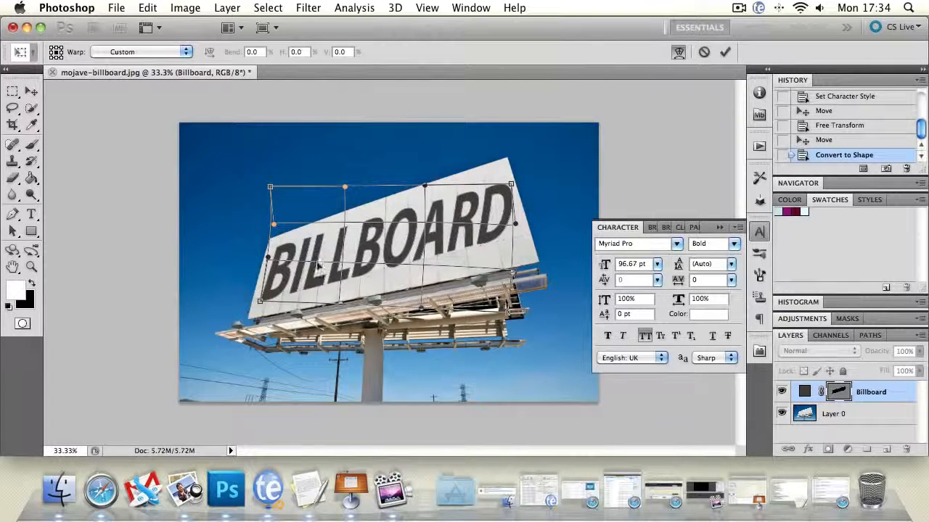
drag(273, 293, 271, 296)
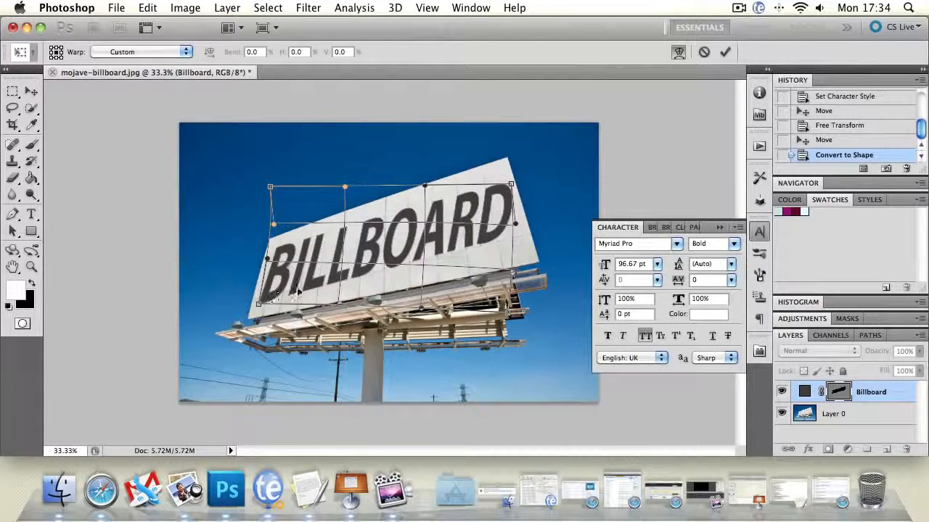
key(Return)
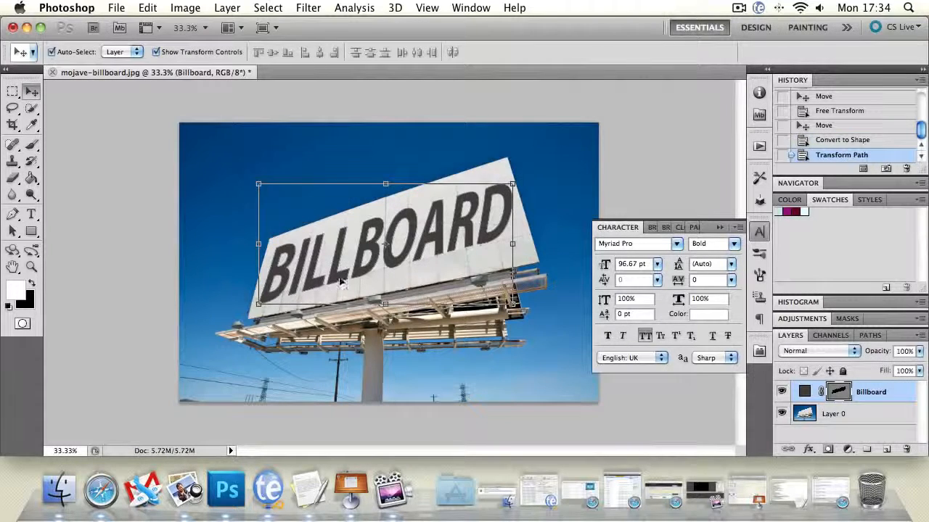
- Nudge the BILLBOARD shape slightly down, reshape it with Free Transform further towards the panel's right edge, and fine-tune its position
click(218, 145)
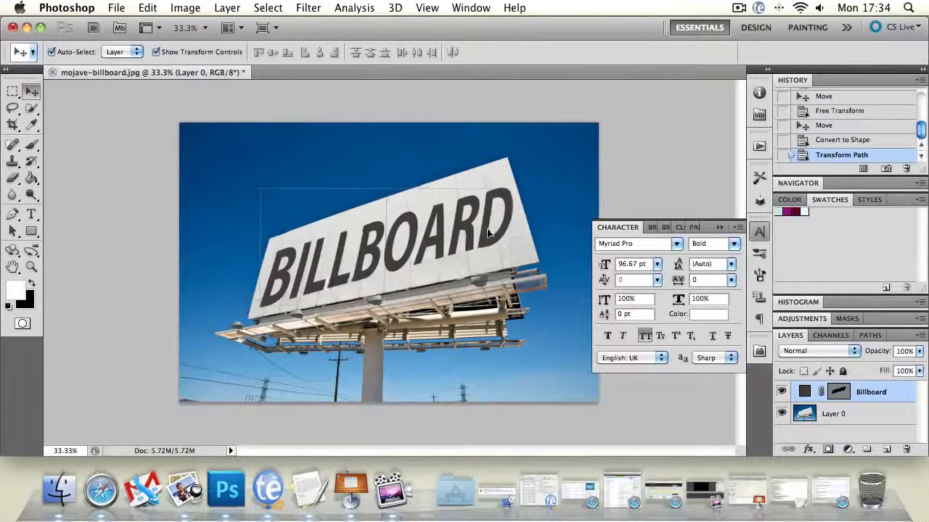
drag(488, 232, 486, 233)
click(568, 199)
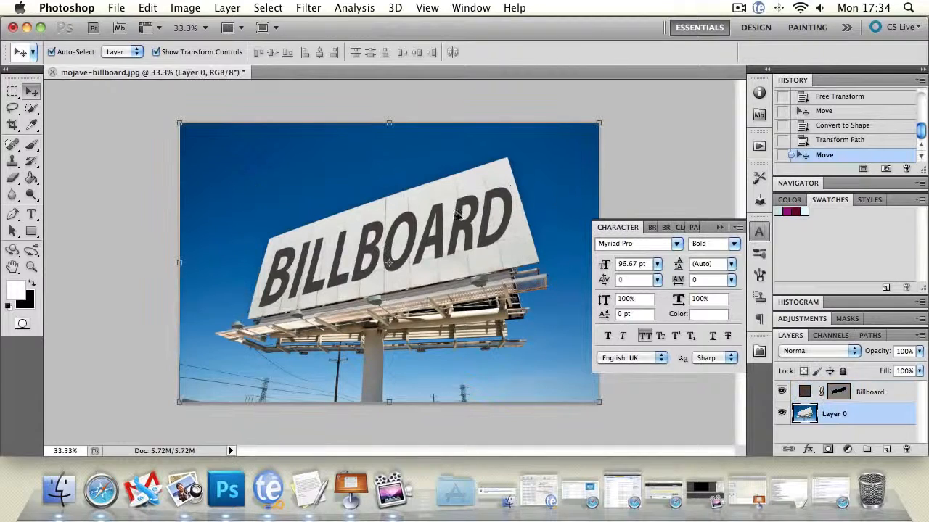
click(430, 238)
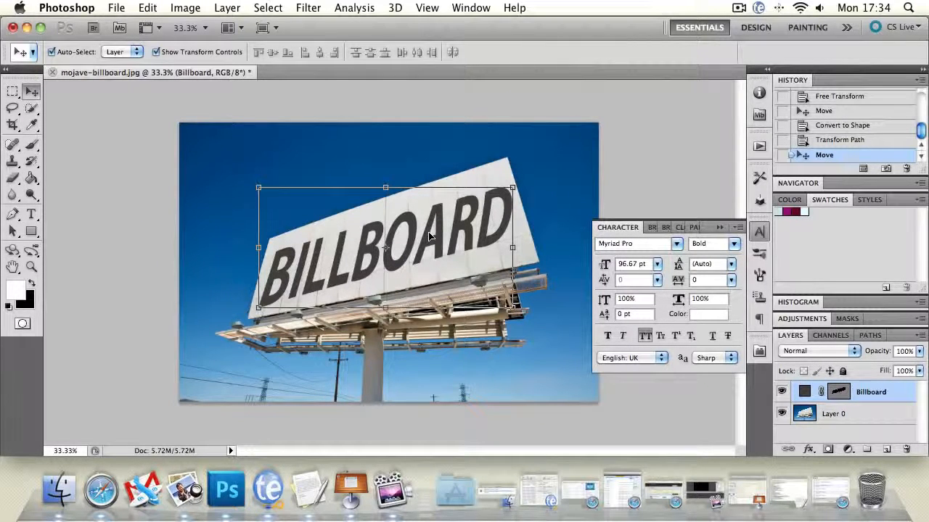
click(199, 155)
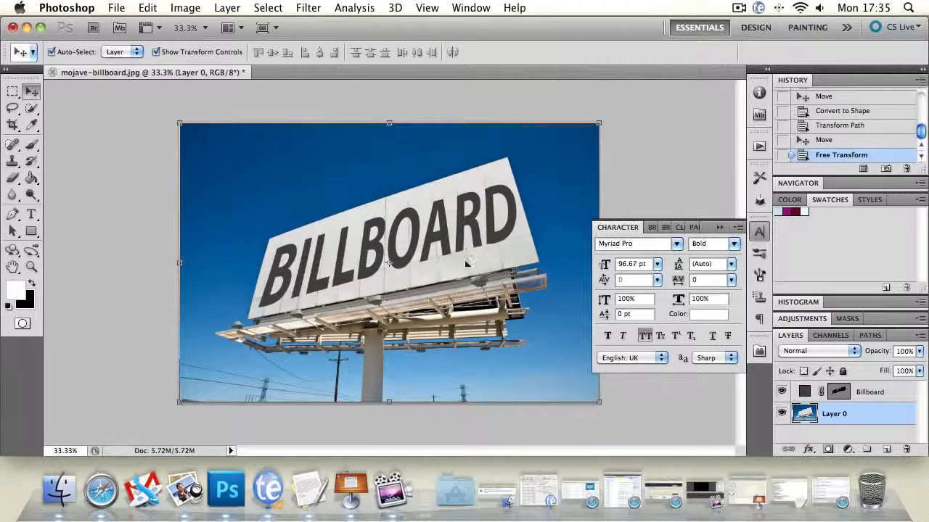
click(475, 227)
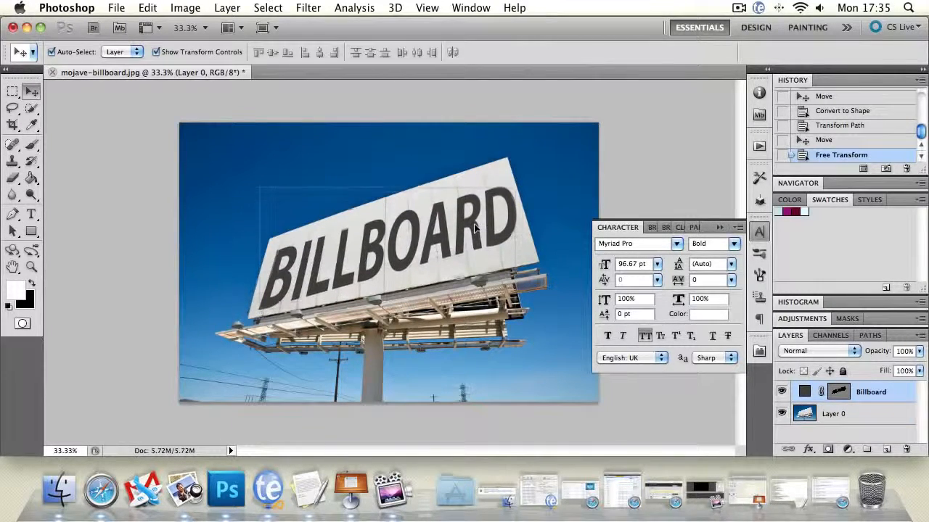
drag(475, 229, 476, 229)
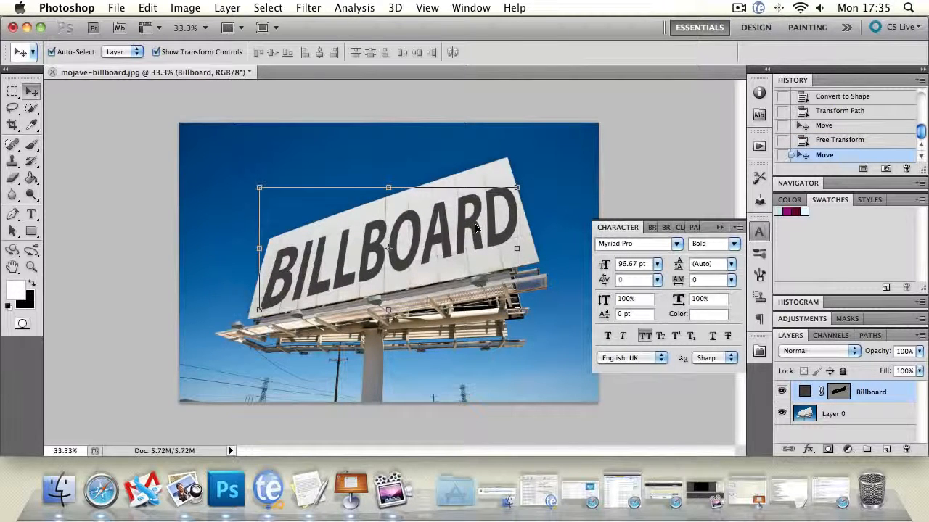
- Delete the BILLBOARD shape layer, leaving only the photo layer
click(456, 147)
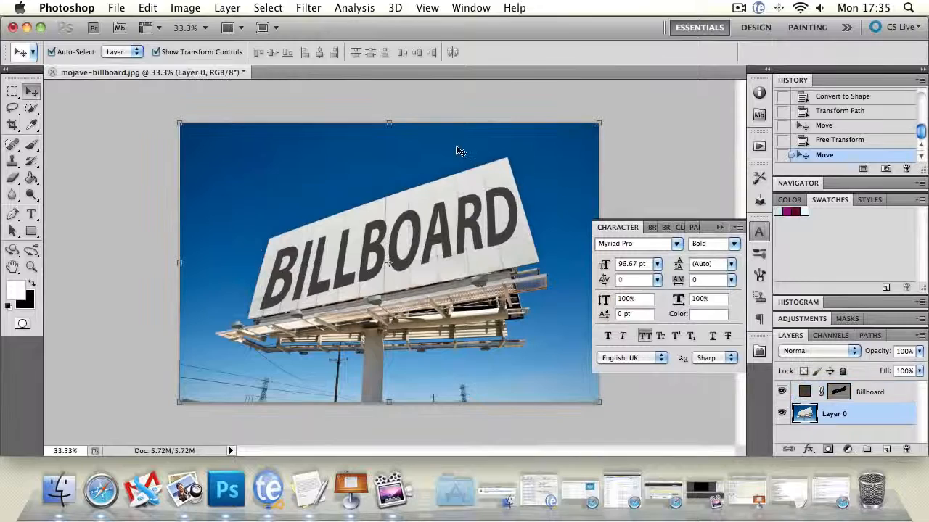
click(475, 241)
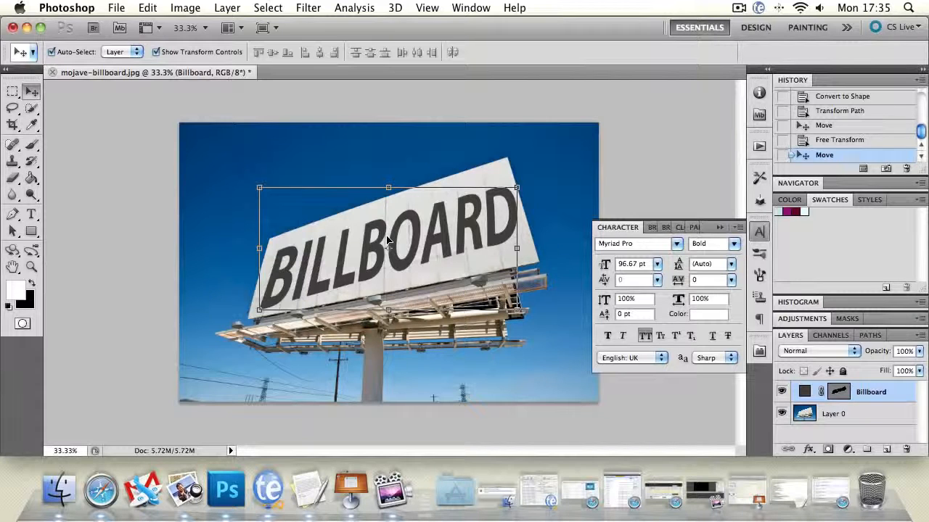
key(BackSpace)
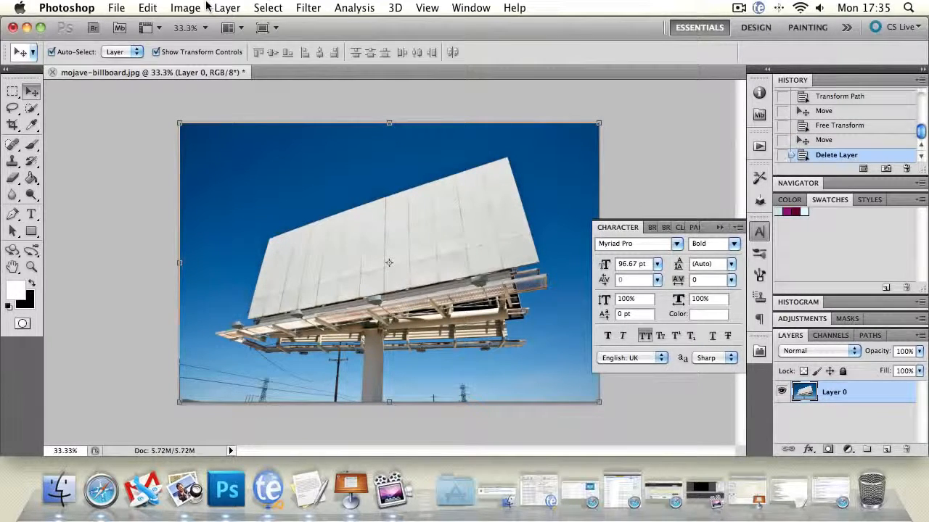
- Try scaling the photo layer to about 59.9% width and 73.5% height with Free Transform, and undo it
key(super+t)
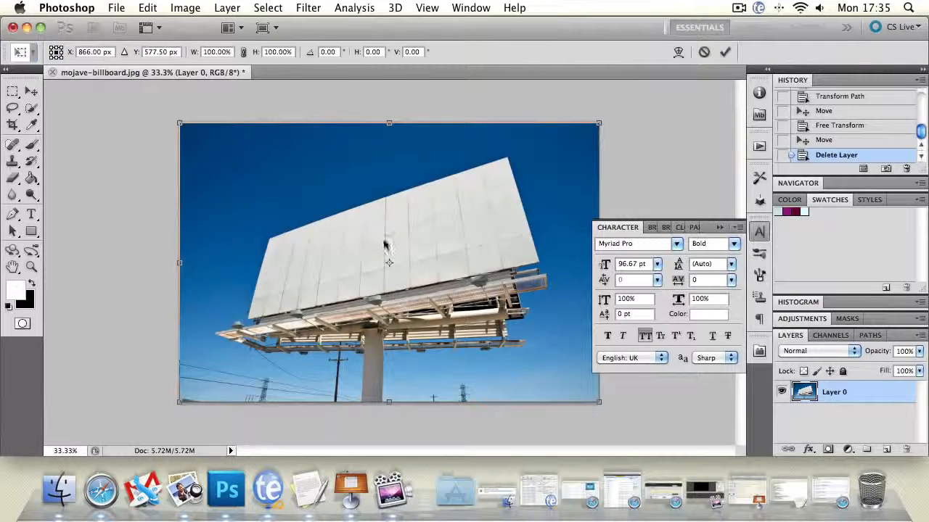
drag(179, 124, 347, 196)
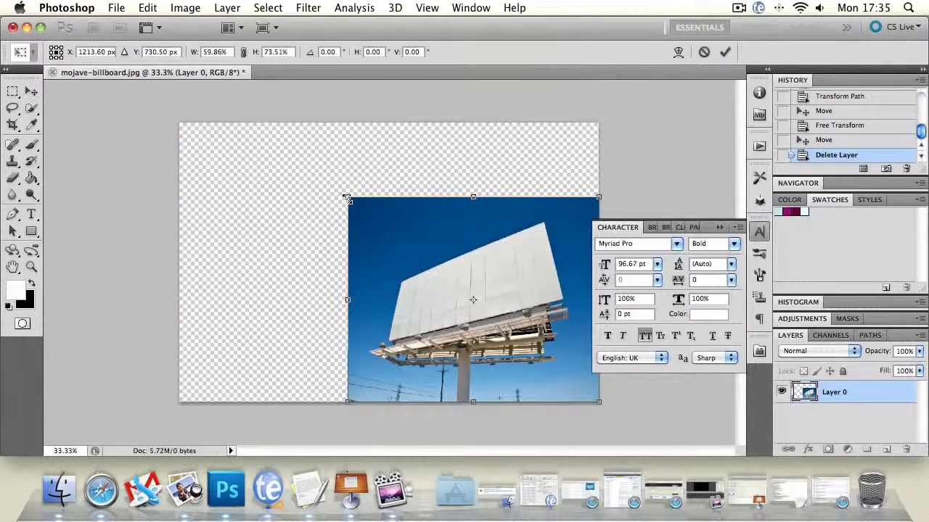
key(Return)
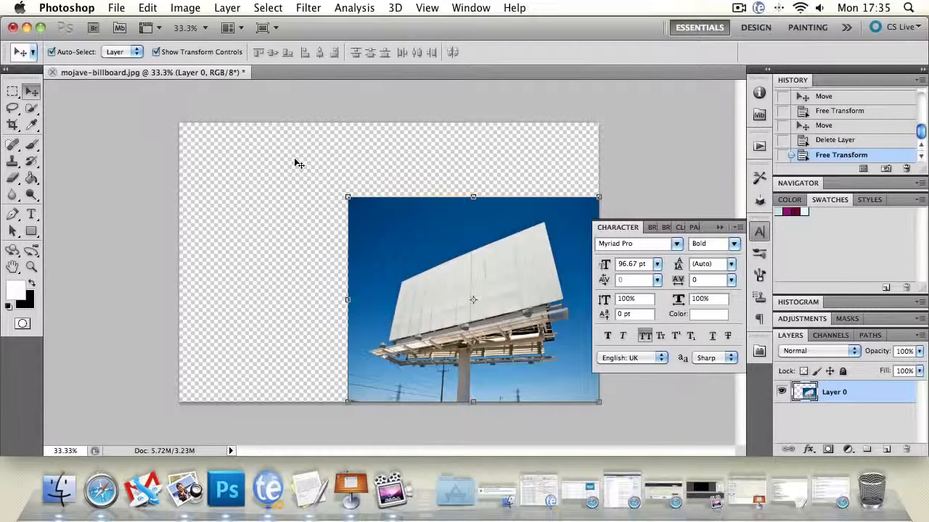
key(super+z)
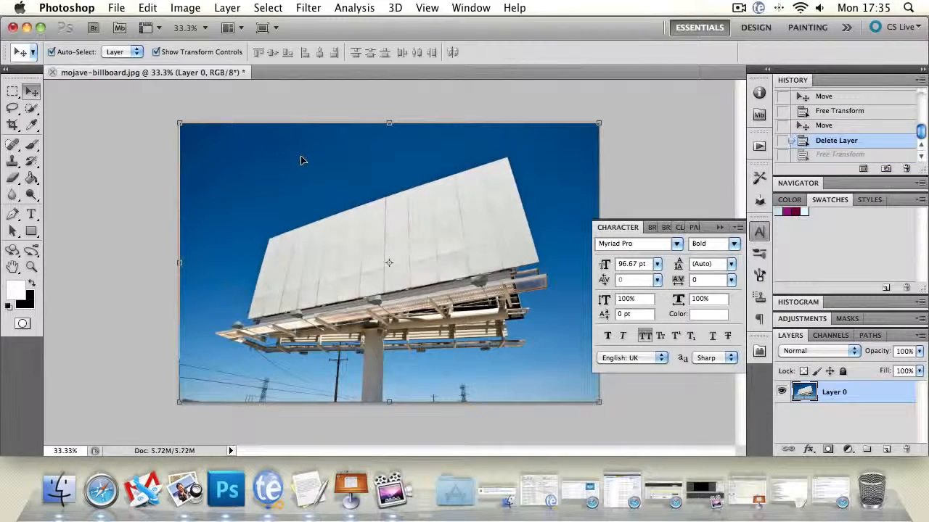
- Open the Image Size settings and set the pixel width to 2500 with proportions constrained
click(184, 8)
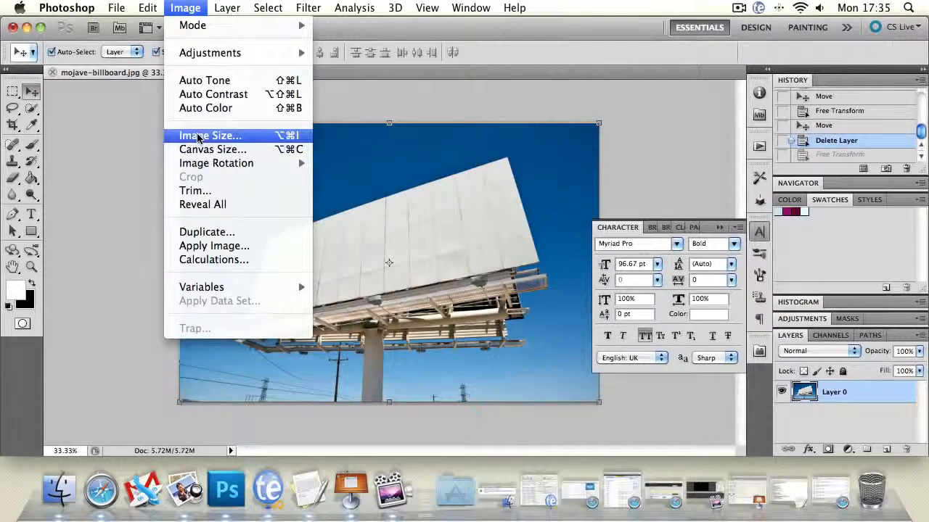
click(200, 137)
drag(796, 237, 712, 116)
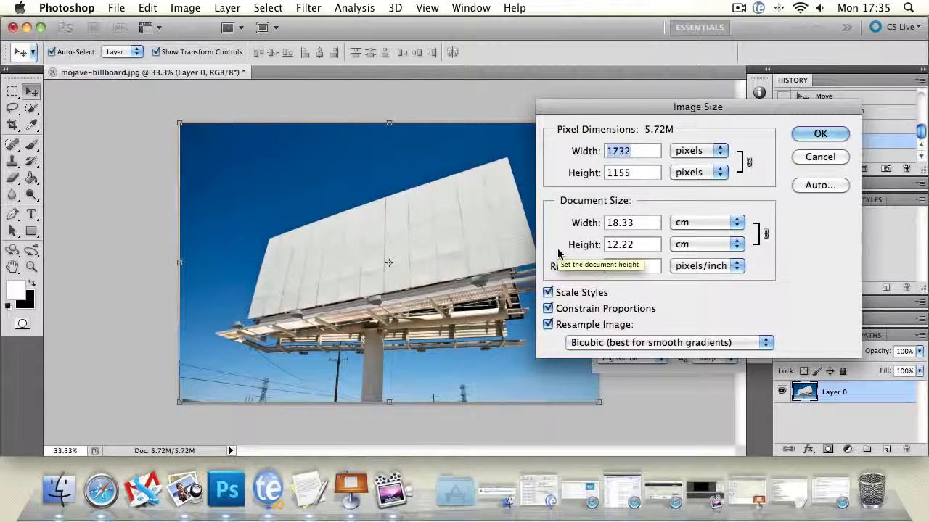
click(647, 152)
double_click(647, 152)
drag(667, 108, 614, 114)
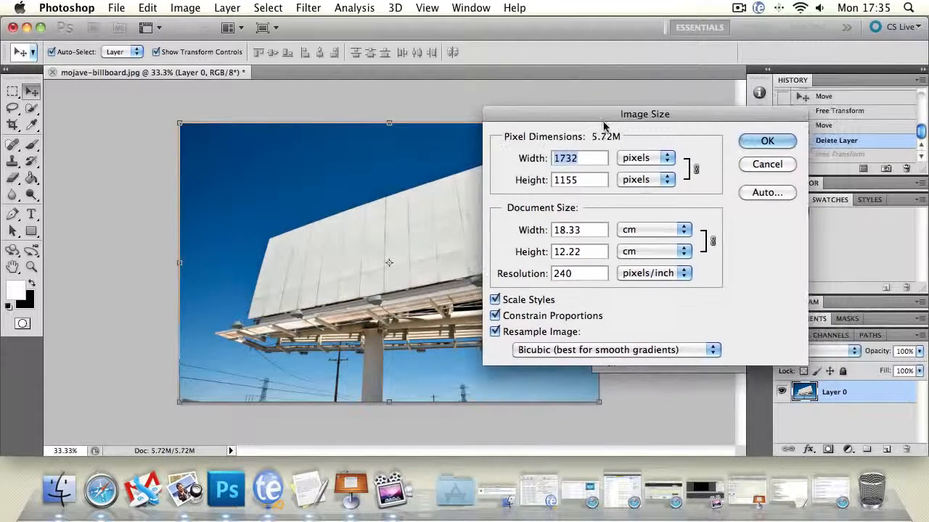
text(25)
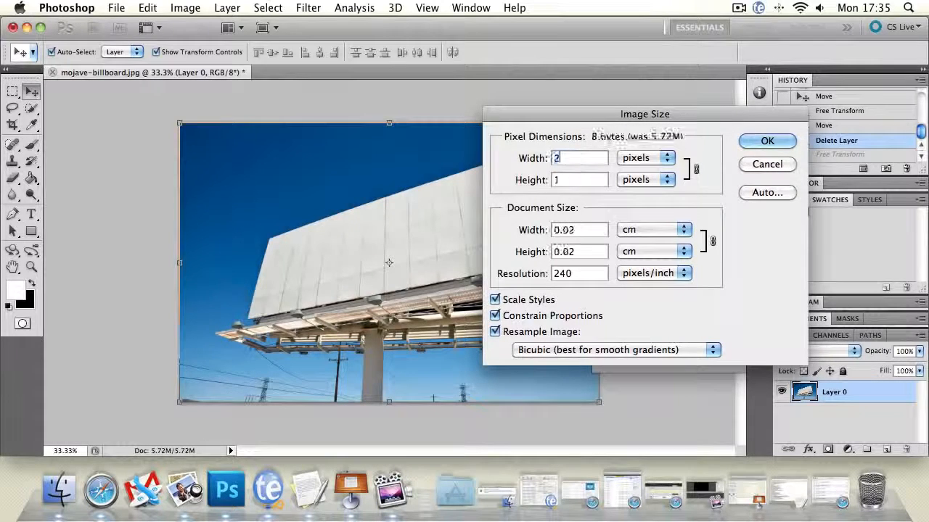
text(00)
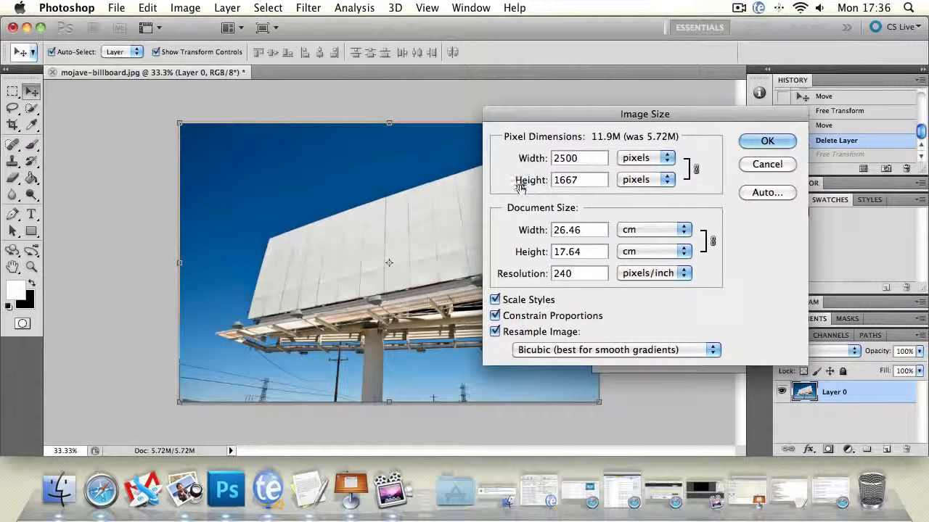
- Review the available units for pixel dimensions and document size, keeping pixels and cm, and apply the new image size
mouse_move(528, 160)
mouse_down()
mouse_move(534, 154)
mouse_move(539, 164)
mouse_up()
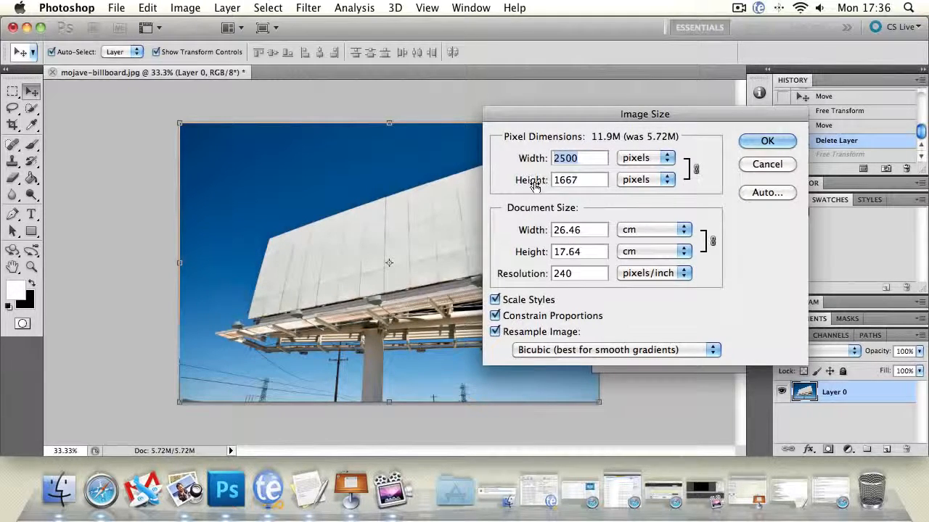
click(657, 158)
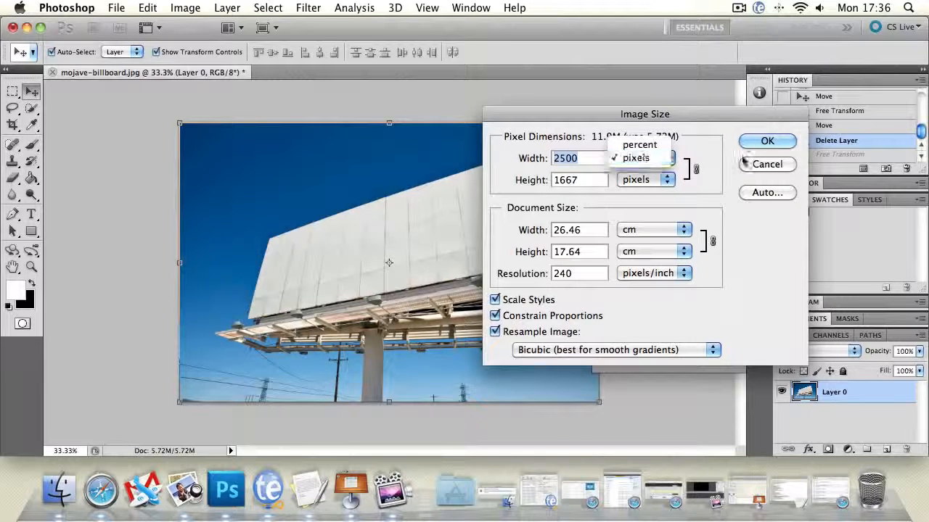
click(727, 161)
click(664, 231)
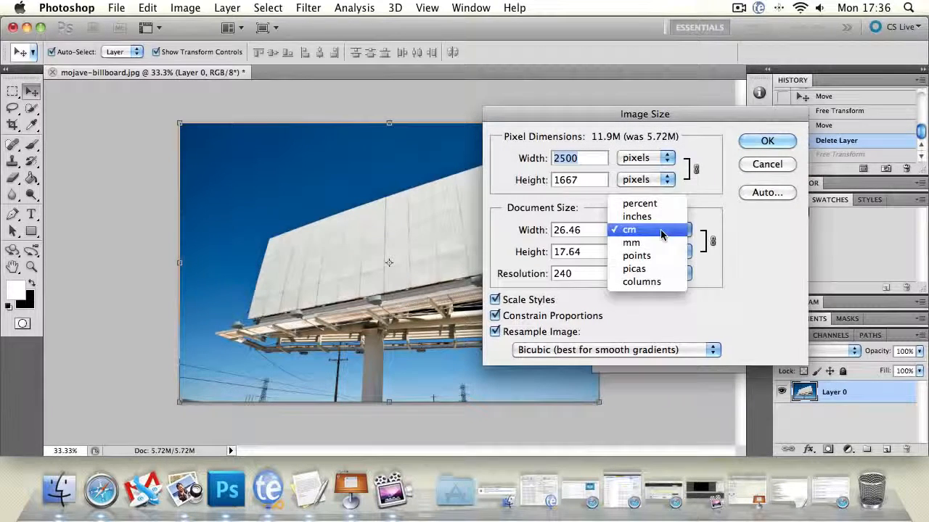
click(518, 308)
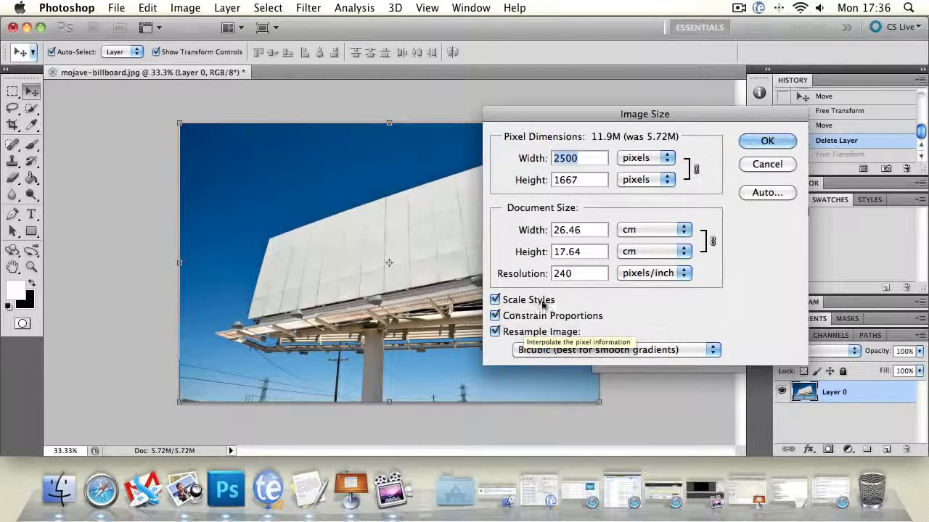
click(769, 141)
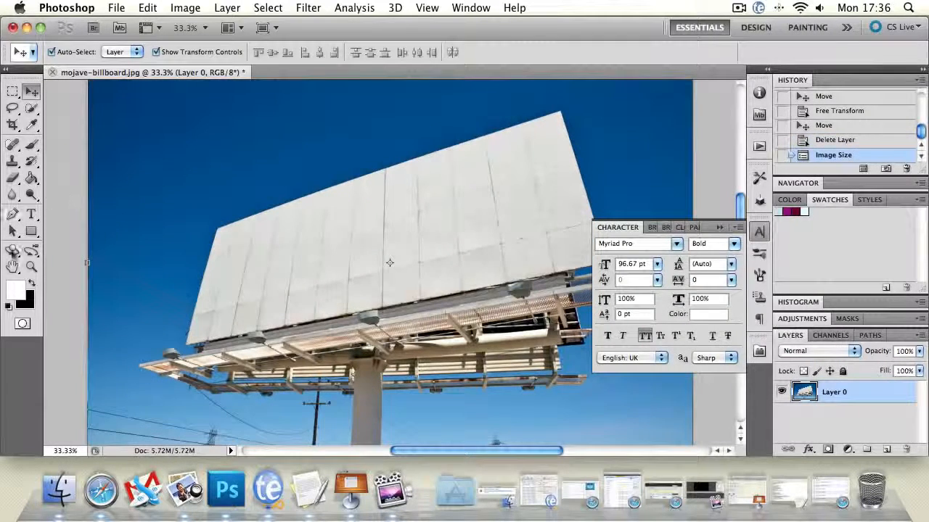
- Zoom out to about 24.6% to view the whole resized photo
click(29, 268)
drag(251, 246, 244, 138)
drag(256, 180, 247, 91)
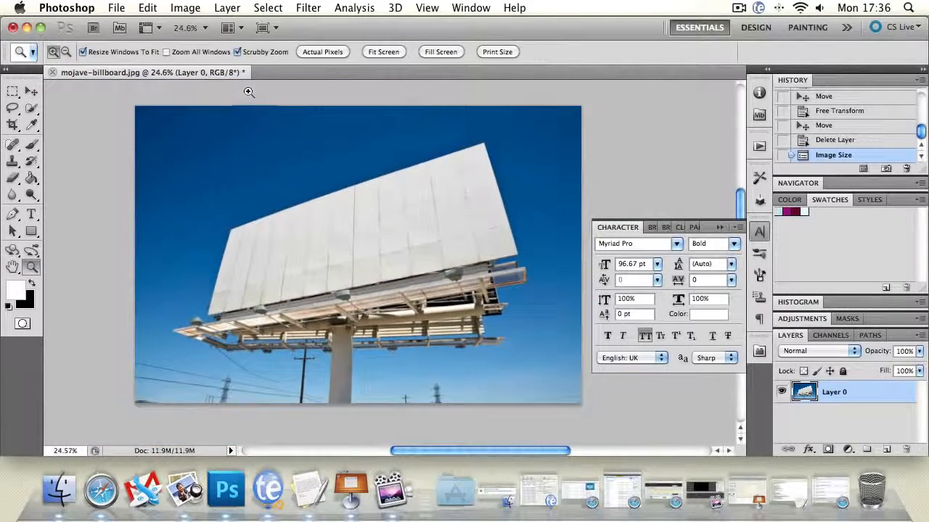
- Open the Image Size settings again to review them, and cancel
drag(442, 238, 431, 218)
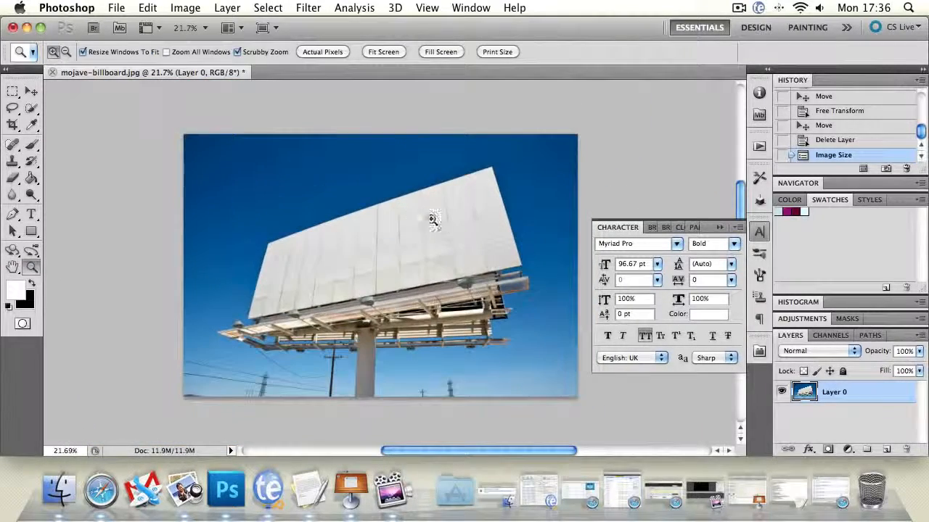
click(197, 8)
click(210, 136)
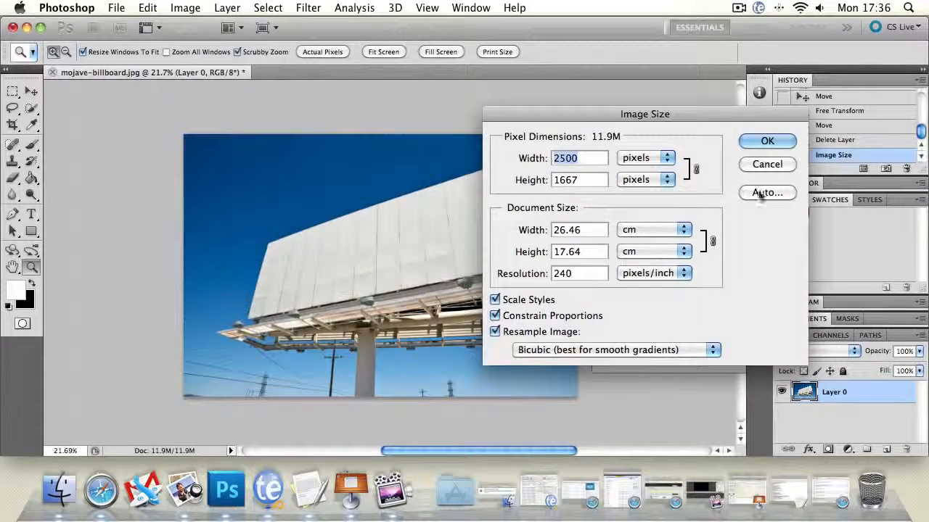
click(782, 166)
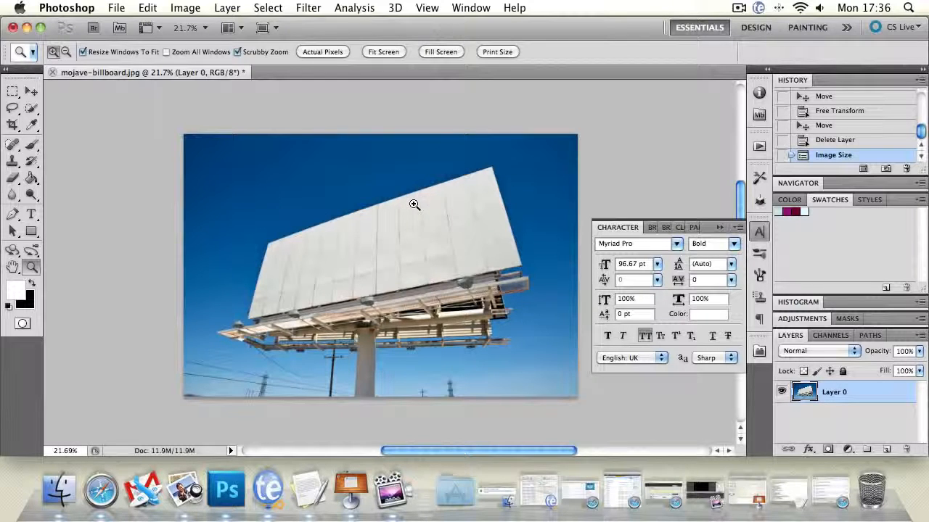
- Open the Canvas Size settings, try the upper-left anchor, and set the anchor back to the centre
click(190, 9)
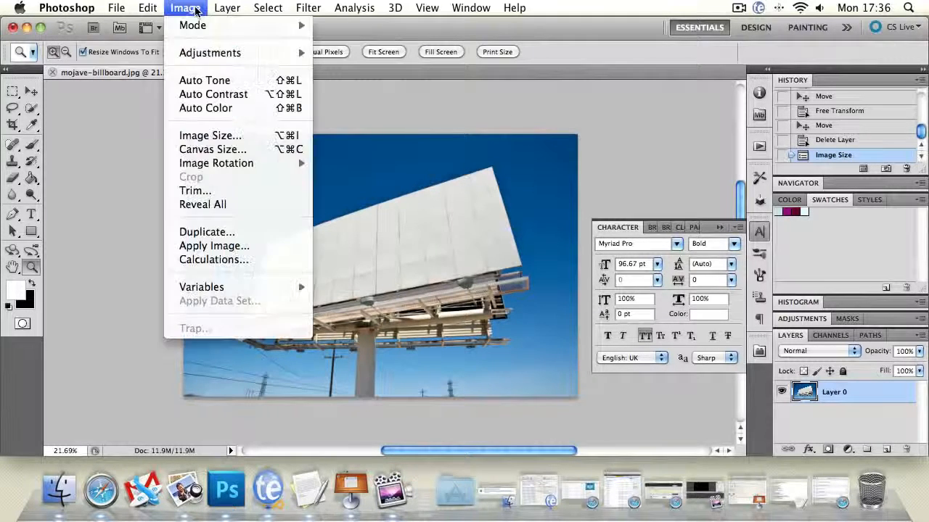
click(211, 148)
drag(449, 94, 428, 95)
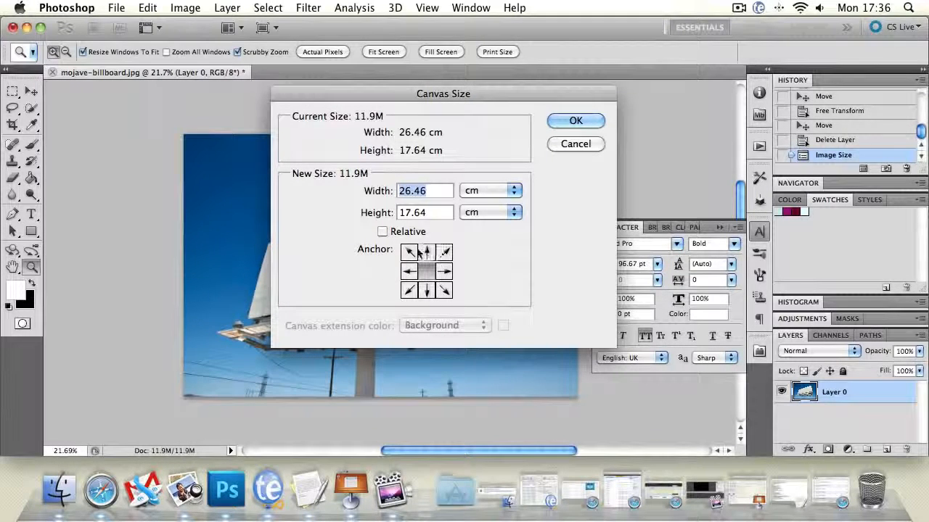
click(413, 252)
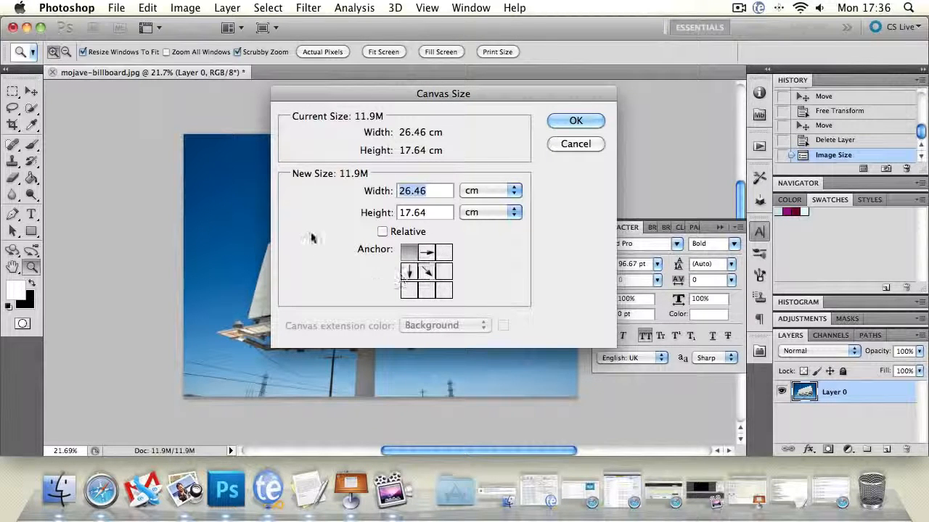
click(431, 272)
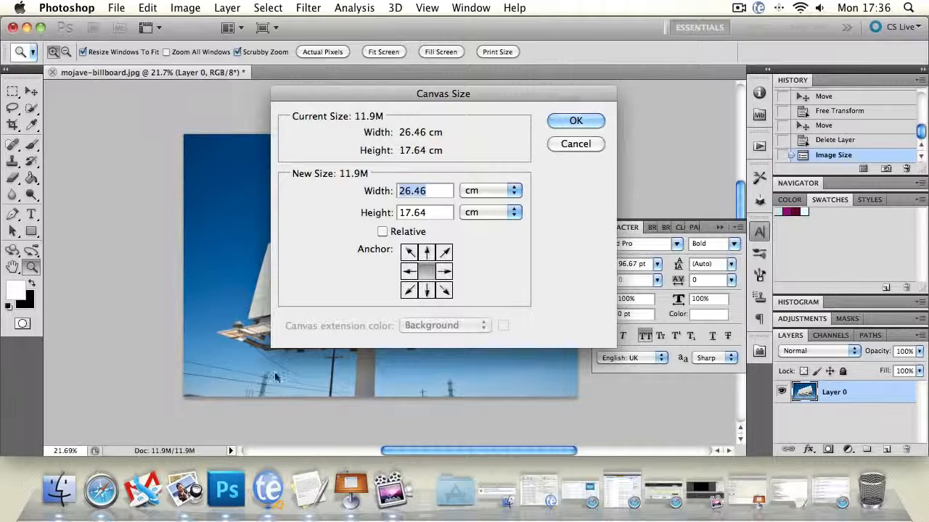
- Switch the canvas size units to pixels and set the new width to 4000
click(499, 187)
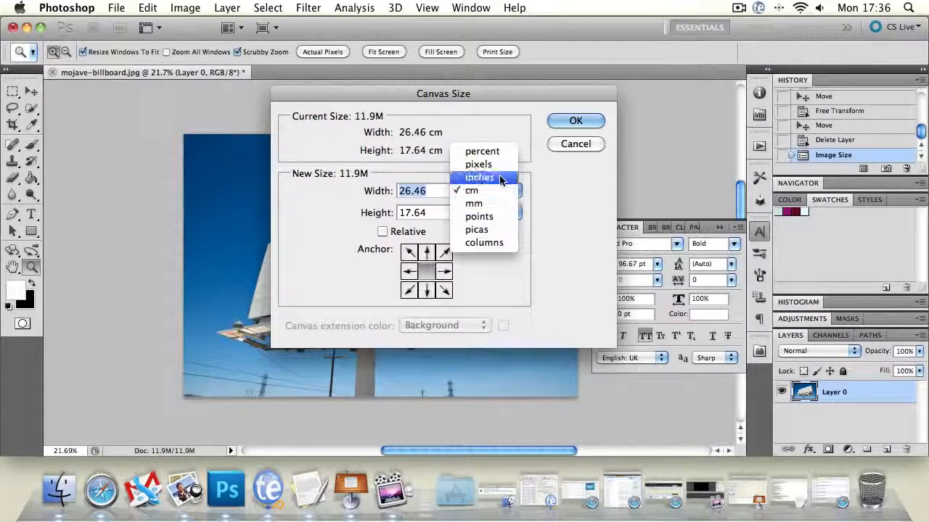
click(504, 162)
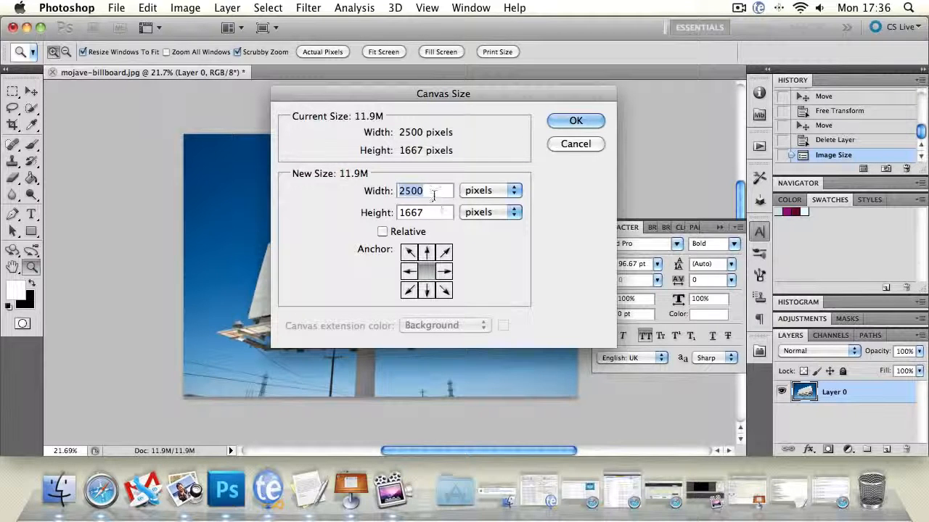
drag(444, 191, 366, 197)
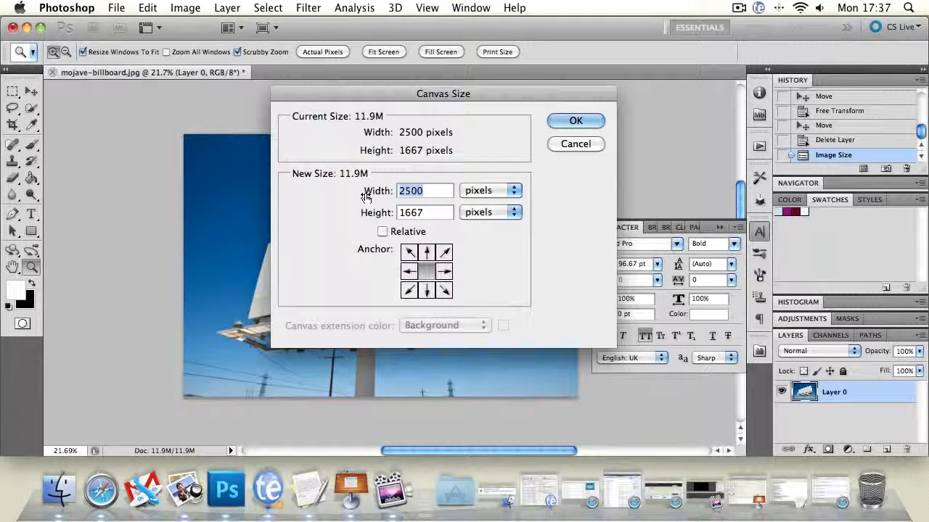
text(4000)
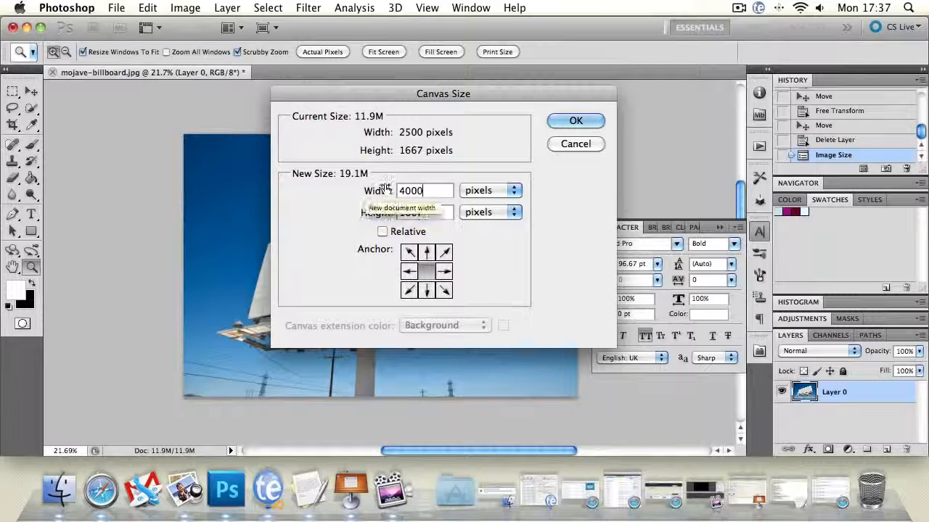
- Set the new canvas height to 2667 pixels, turn on Relative, and apply the canvas size
drag(436, 212, 384, 211)
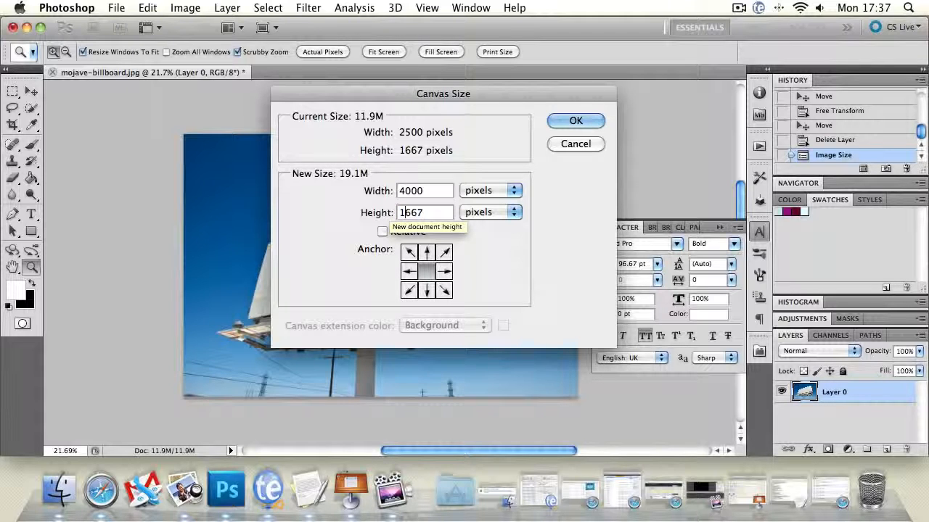
key(BackSpace)
text(2)
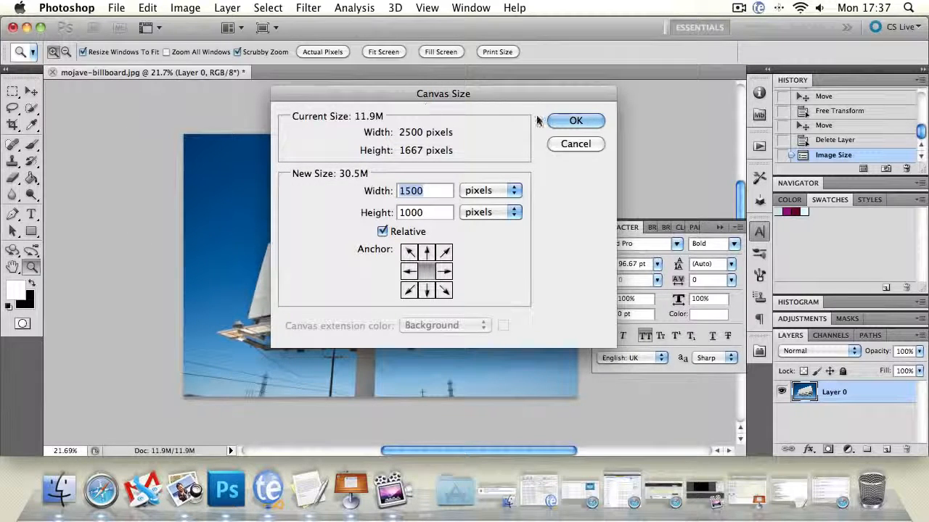
click(589, 121)
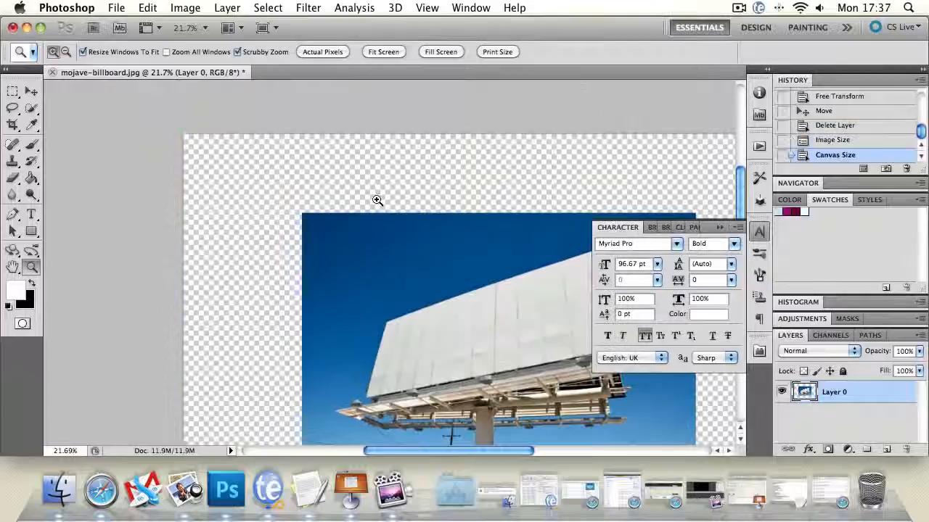
- Move the photo layer into the upper-left corner of the enlarged canvas
click(13, 268)
drag(540, 357, 499, 365)
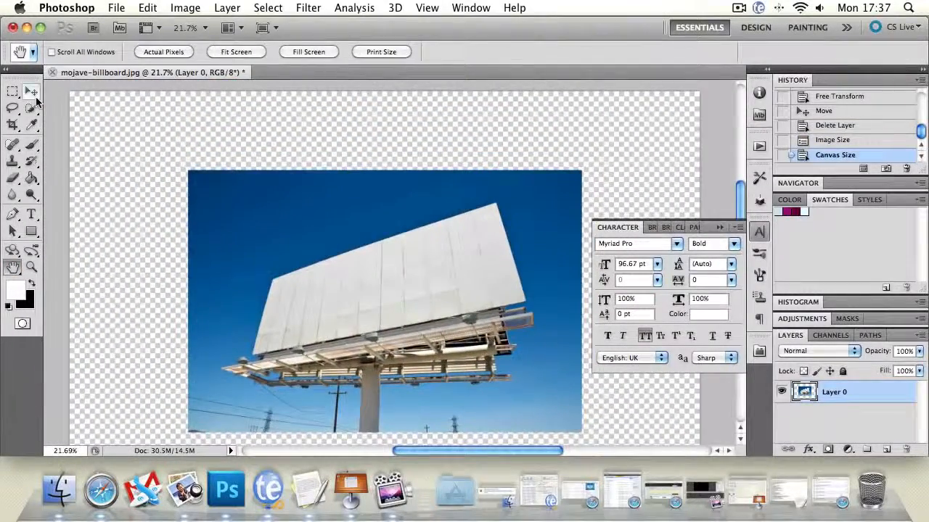
click(31, 91)
drag(354, 250, 236, 170)
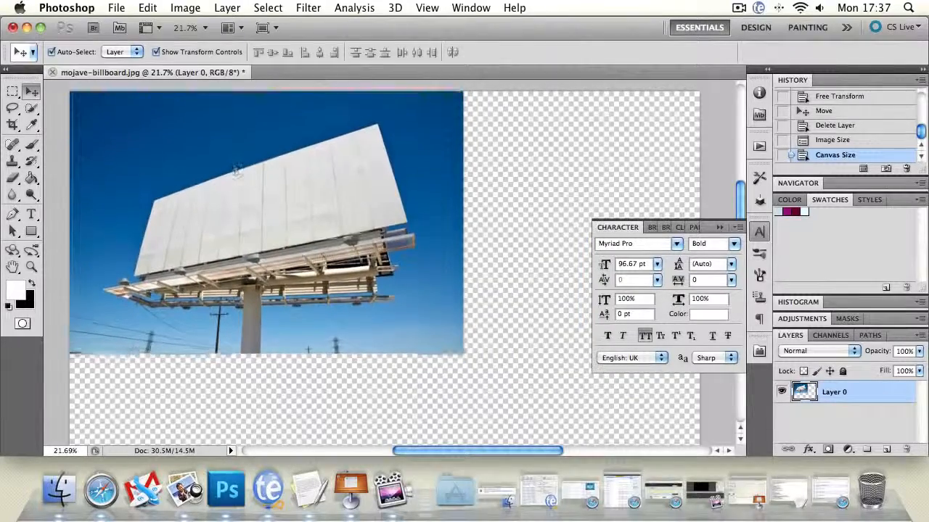
- Nudge the photo layer slightly upward along the canvas's top edge and inspect the empty canvas below it
click(12, 265)
scroll(246, 354, down, 5)
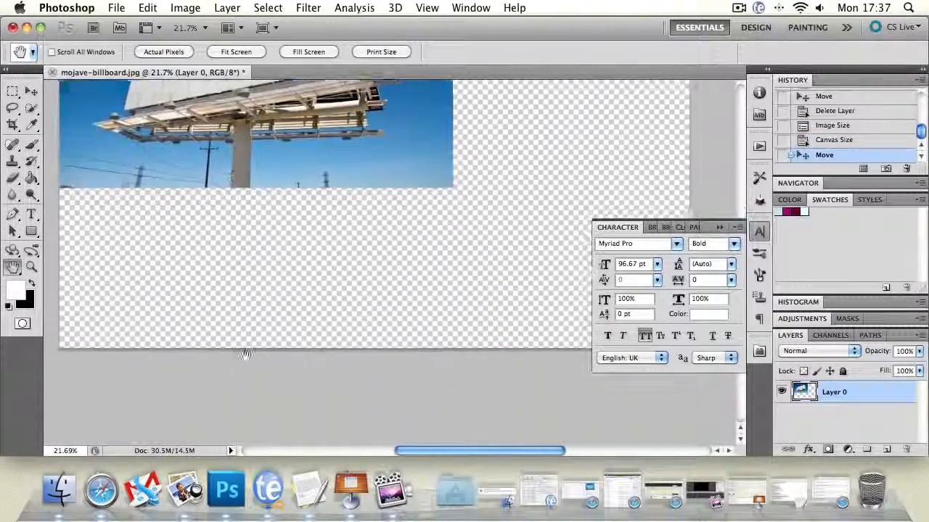
scroll(245, 354, up, 5)
key(v)
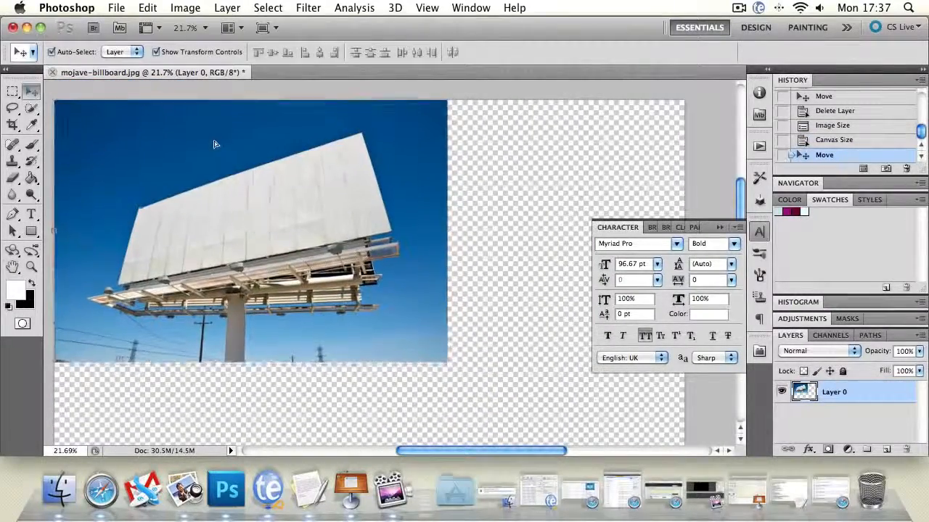
drag(214, 144, 215, 141)
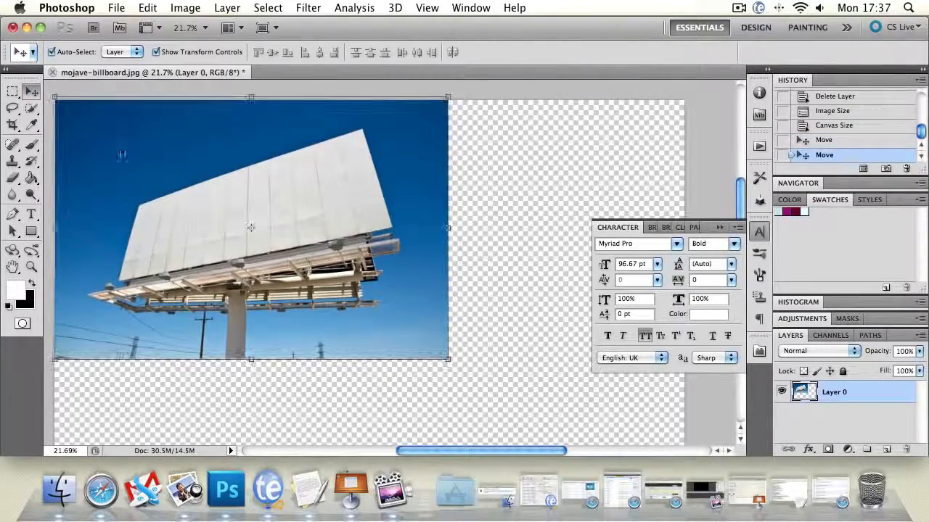
click(12, 267)
drag(290, 413, 283, 450)
drag(322, 273, 333, 178)
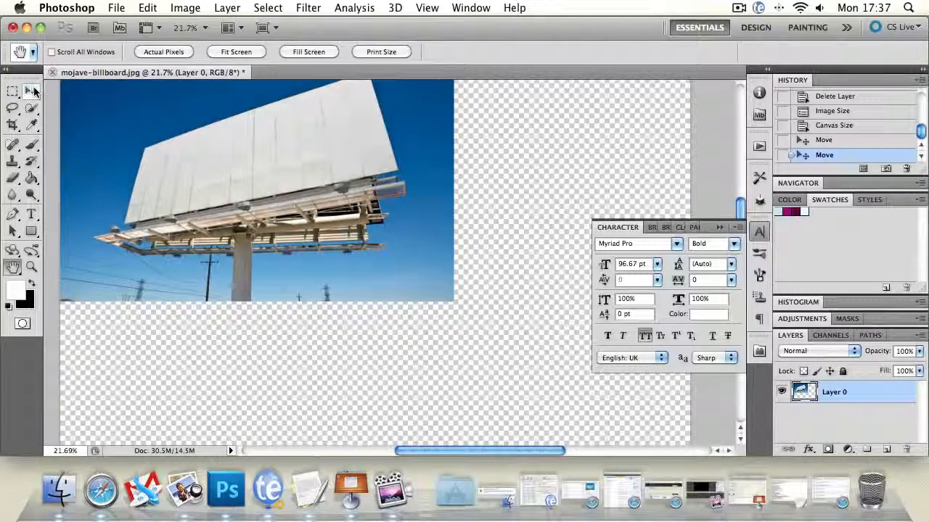